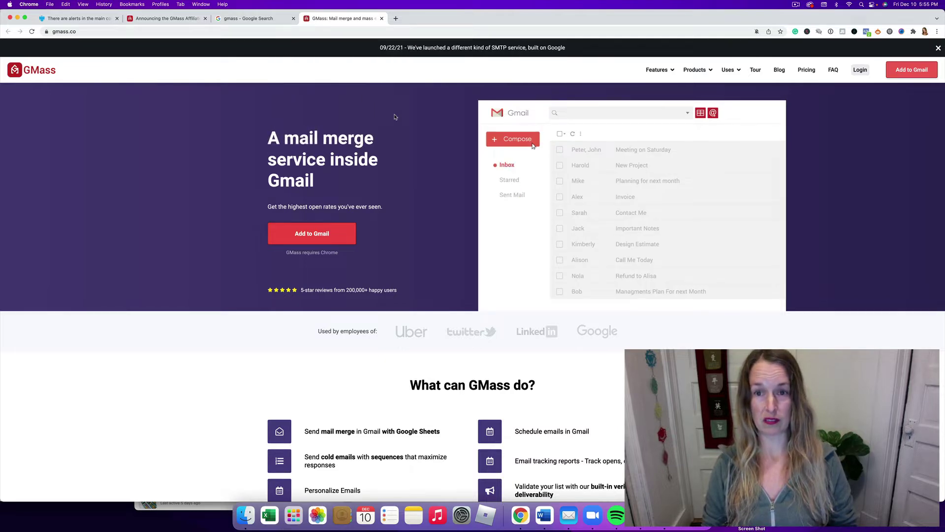
Scroll down the gmass.co homepage through the feature sections to the cold-email demo
{"action": "scroll", "coordinate": [261, 170], "scroll_direction": "down", "scroll_amount": 3}
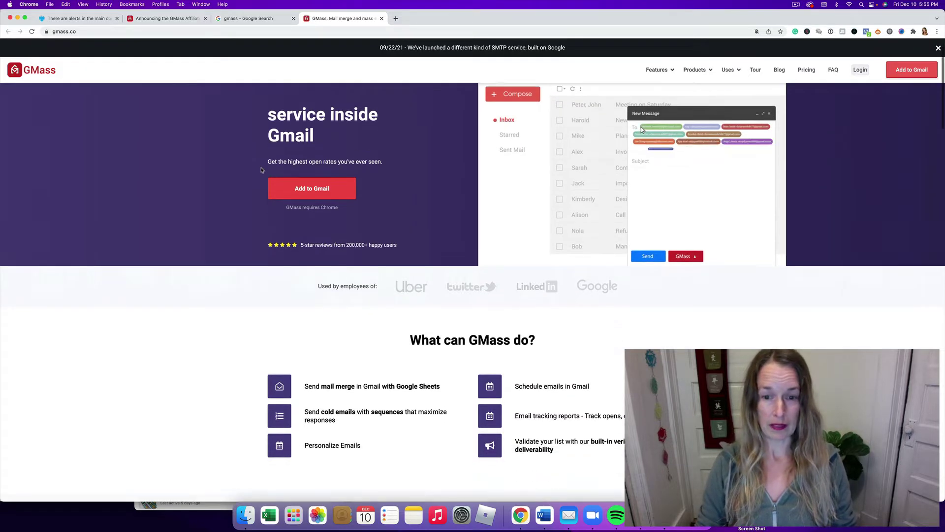
{"action": "scroll", "coordinate": [261, 169], "scroll_direction": "down", "scroll_amount": 1}
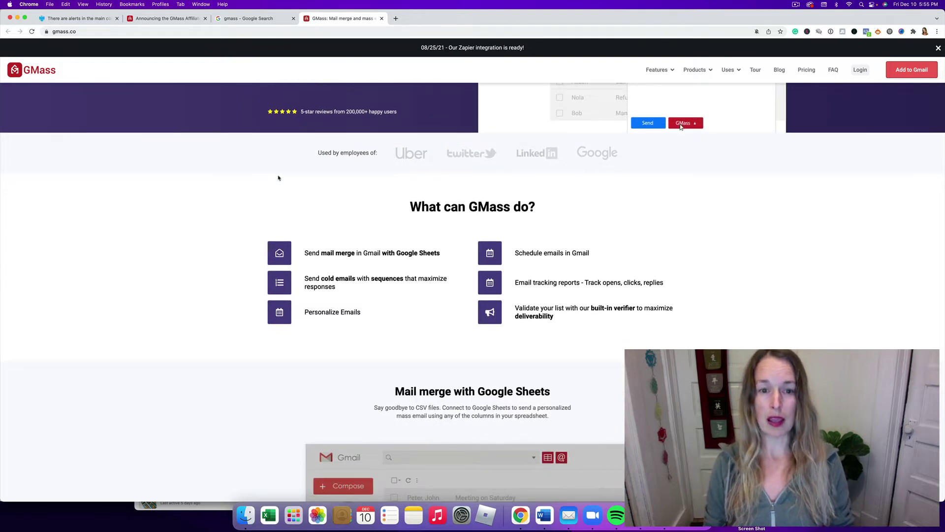
{"action": "scroll", "coordinate": [285, 172], "scroll_direction": "down", "scroll_amount": 3}
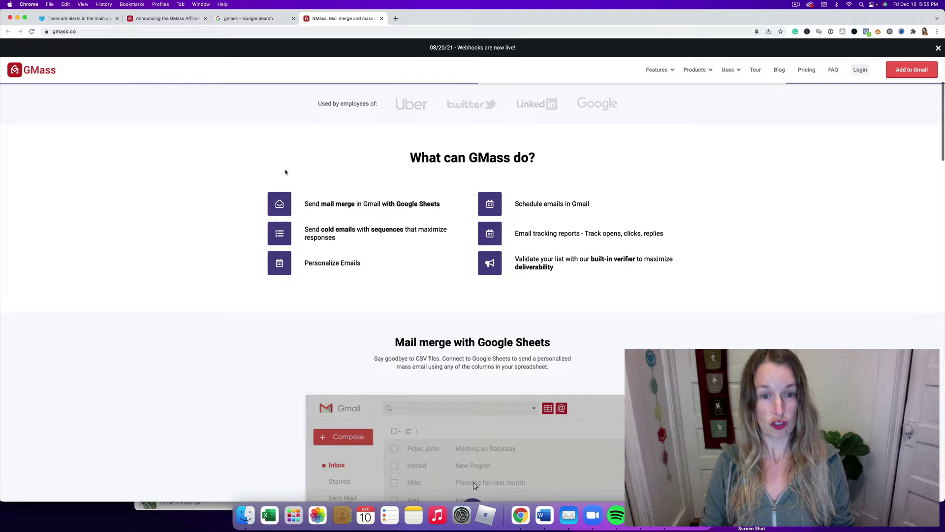
{"action": "scroll", "coordinate": [285, 172], "scroll_direction": "down", "scroll_amount": 1}
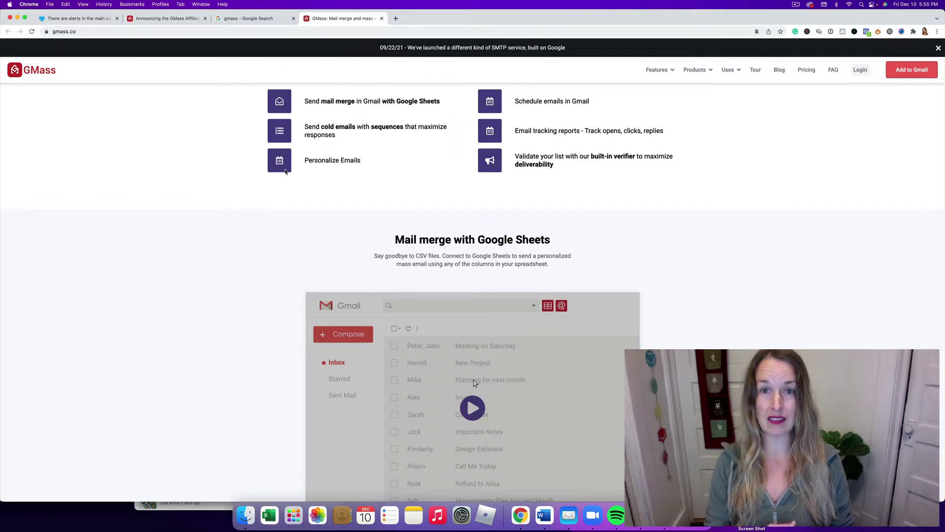
{"action": "scroll", "coordinate": [317, 191], "scroll_direction": "down", "scroll_amount": 5}
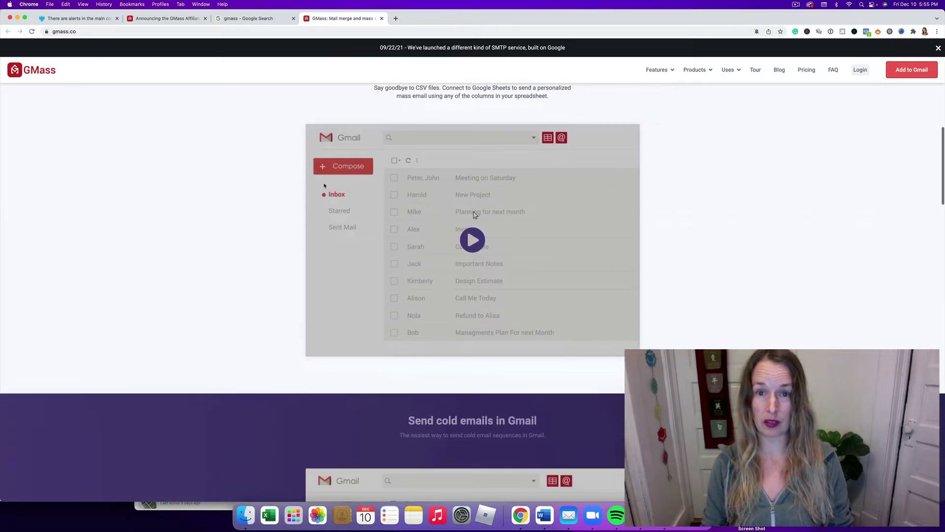
{"action": "scroll", "coordinate": [324, 185], "scroll_direction": "down", "scroll_amount": 3}
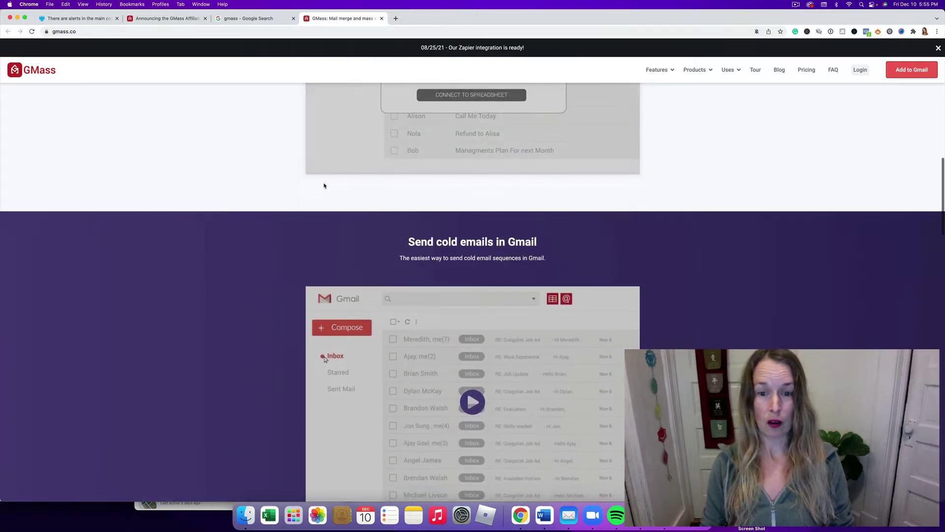
{"action": "scroll", "coordinate": [325, 186], "scroll_direction": "down", "scroll_amount": 3}
{"action": "scroll", "coordinate": [325, 186], "scroll_direction": "down", "scroll_amount": 2}
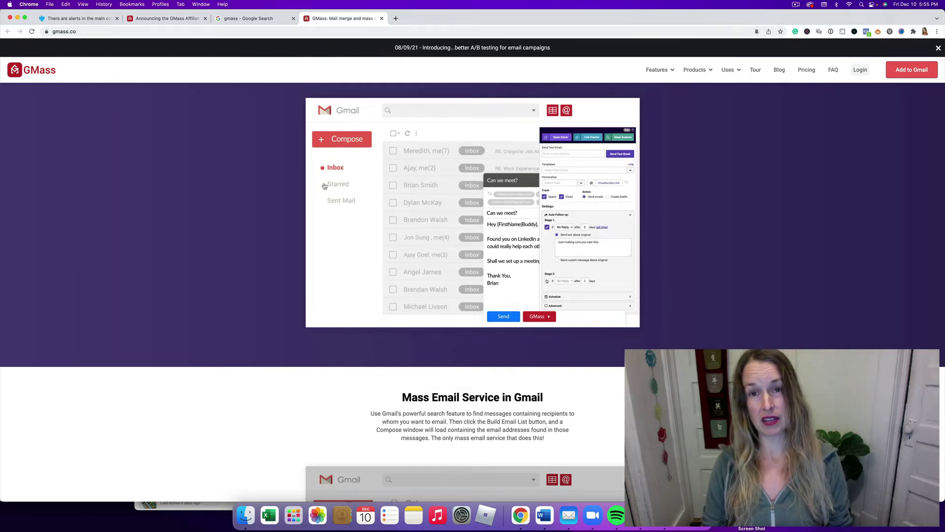
Pause the cold-email demo video and continue down to the features grid and reviews
{"action": "left_click", "coordinate": [322, 186]}
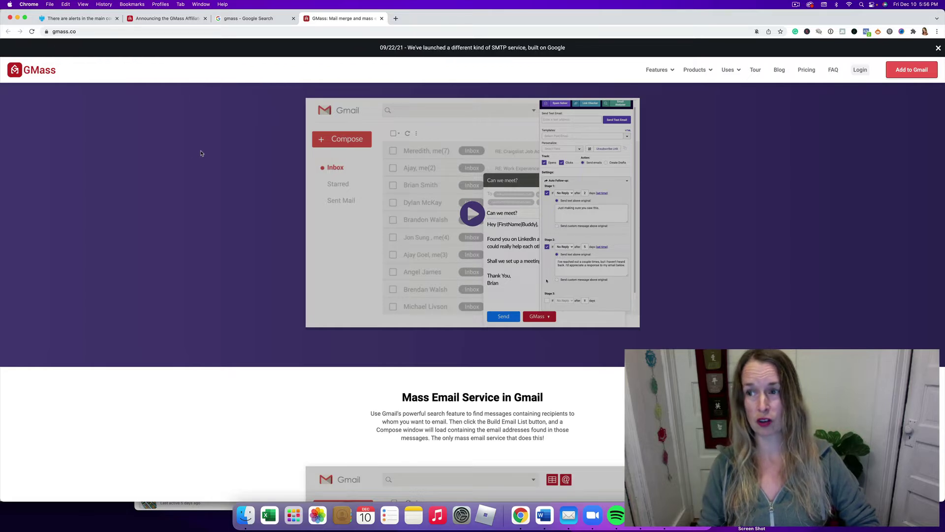
{"action": "mouse_move", "coordinate": [473, 151]}
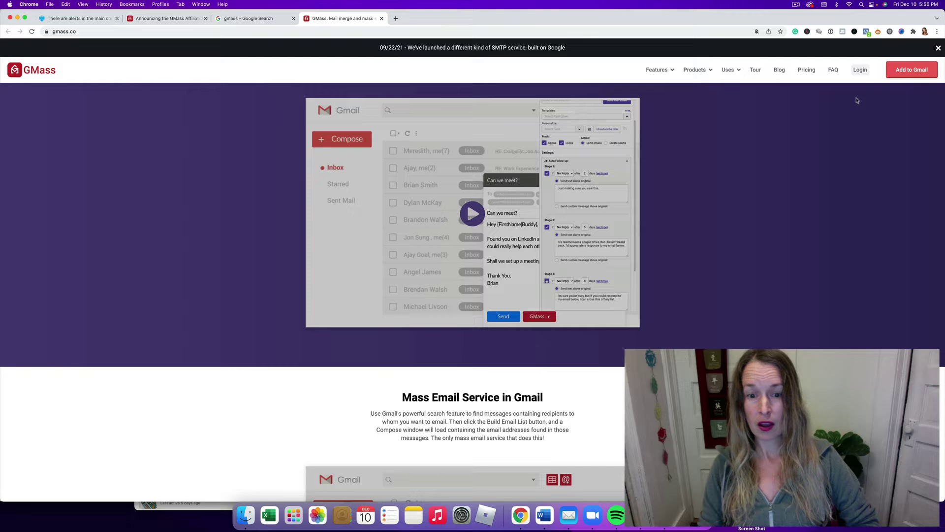
{"action": "scroll", "coordinate": [857, 100], "scroll_direction": "down", "scroll_amount": 15}
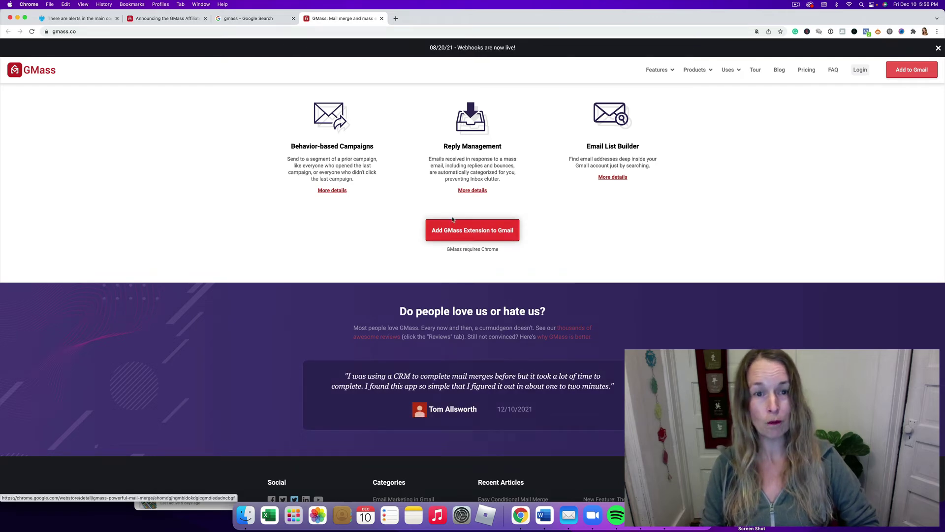
{"action": "scroll", "coordinate": [451, 233], "scroll_direction": "up", "scroll_amount": 20}
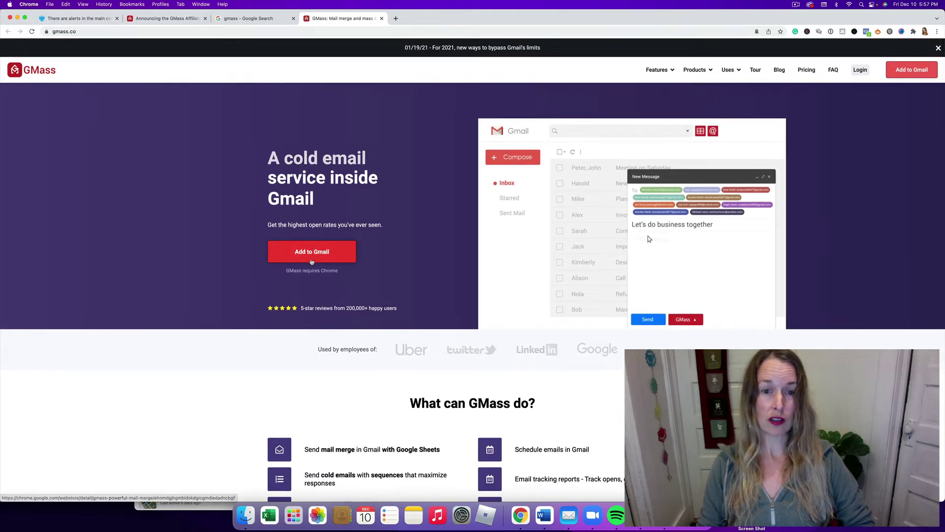
{"action": "scroll", "coordinate": [515, 167], "scroll_direction": "down", "scroll_amount": 3}
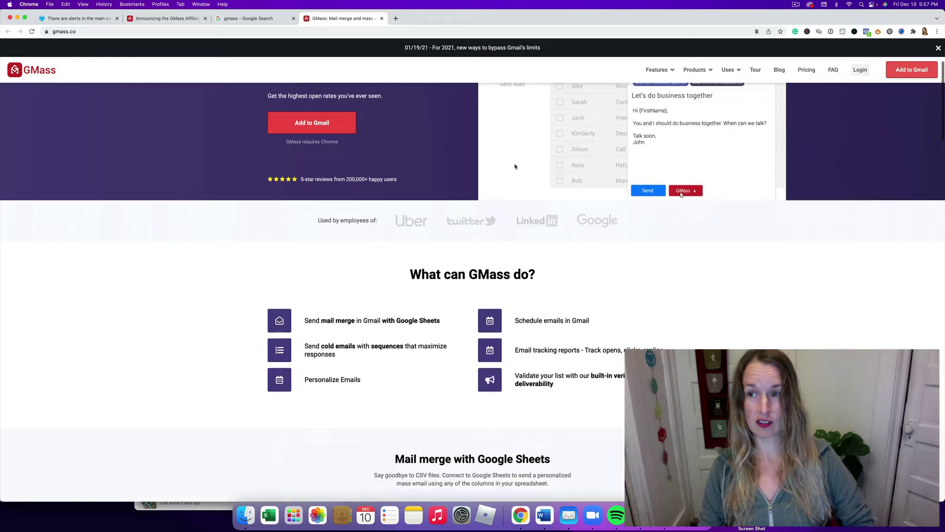
{"action": "scroll", "coordinate": [515, 166], "scroll_direction": "down", "scroll_amount": 20}
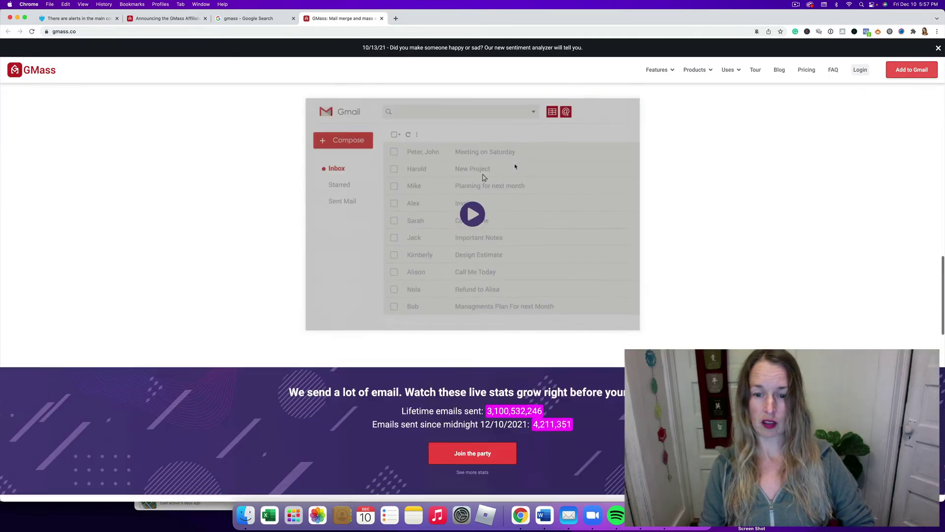
{"action": "scroll", "coordinate": [515, 166], "scroll_direction": "down", "scroll_amount": 9}
{"action": "scroll", "coordinate": [469, 167], "scroll_direction": "up", "scroll_amount": 3}
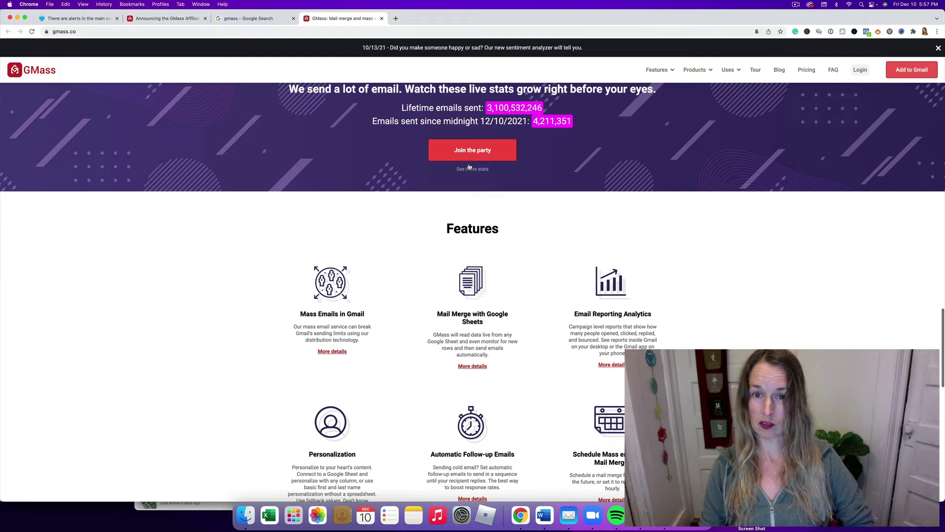
{"action": "scroll", "coordinate": [469, 167], "scroll_direction": "up", "scroll_amount": 4}
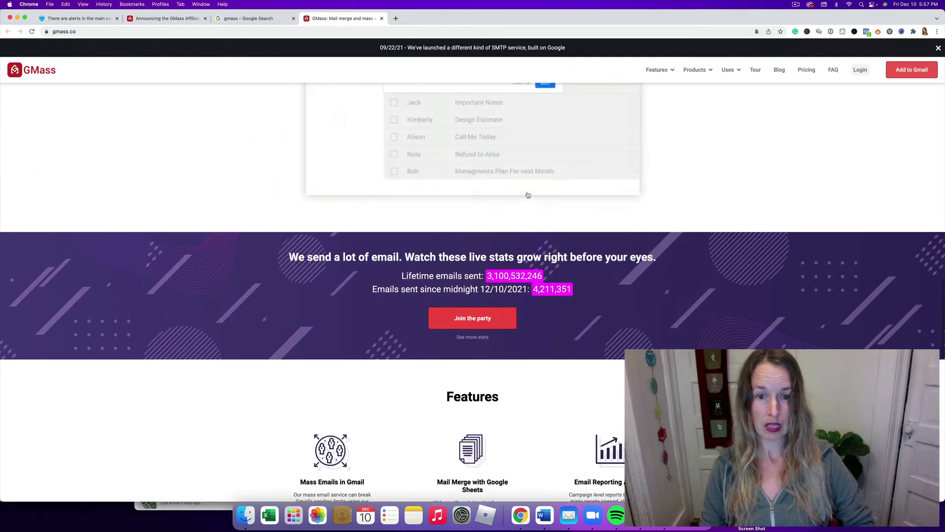
{"action": "scroll", "coordinate": [527, 195], "scroll_direction": "down", "scroll_amount": 7}
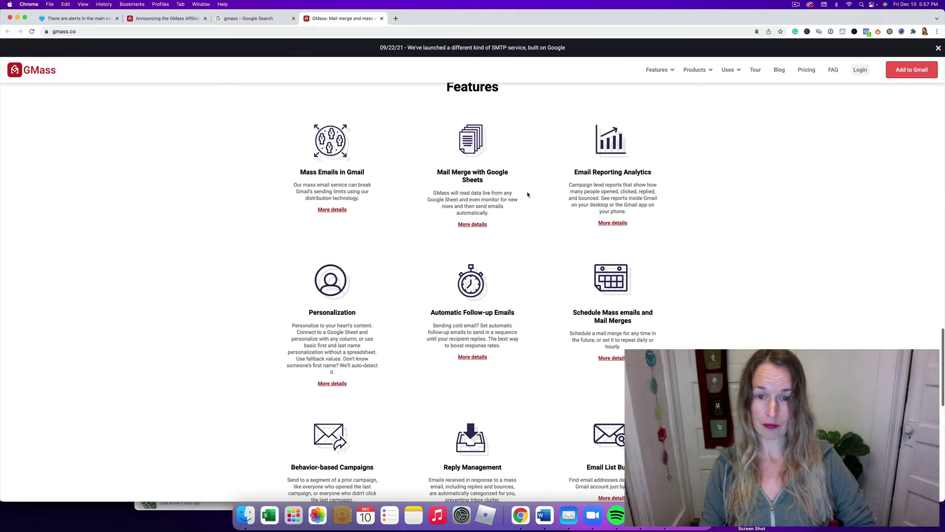
{"action": "scroll", "coordinate": [528, 195], "scroll_direction": "down", "scroll_amount": 10}
{"action": "scroll", "coordinate": [528, 195], "scroll_direction": "up", "scroll_amount": 20}
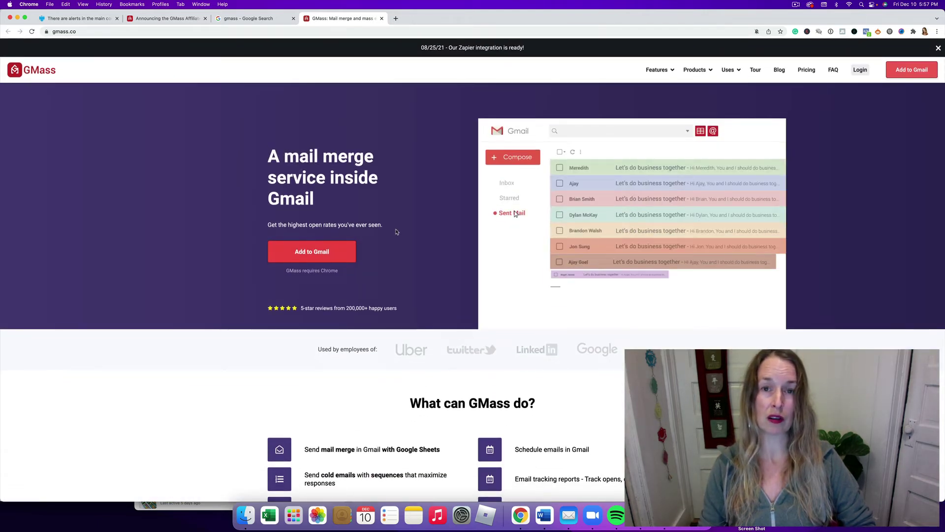
Add the GMass extension to Chrome from its Web Store listing, accepting its permissions
{"action": "left_click", "coordinate": [311, 257]}
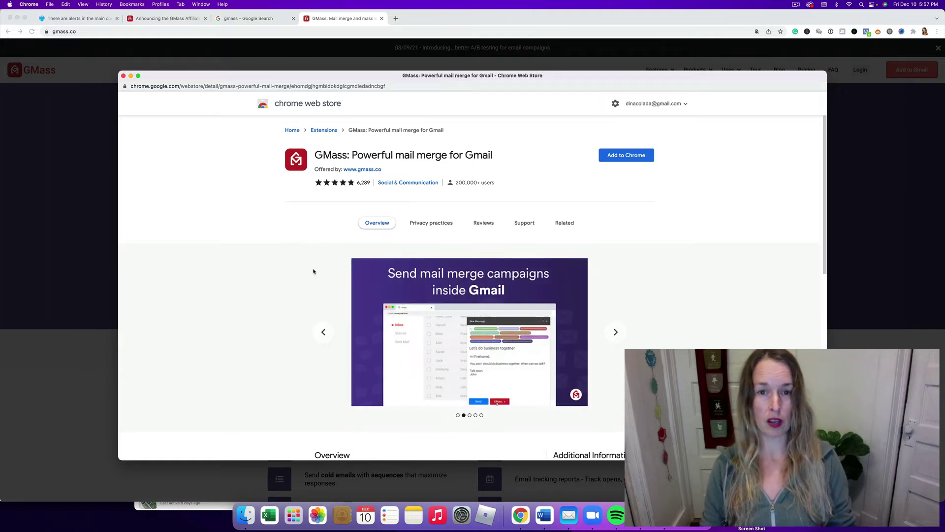
{"action": "left_click", "coordinate": [630, 156]}
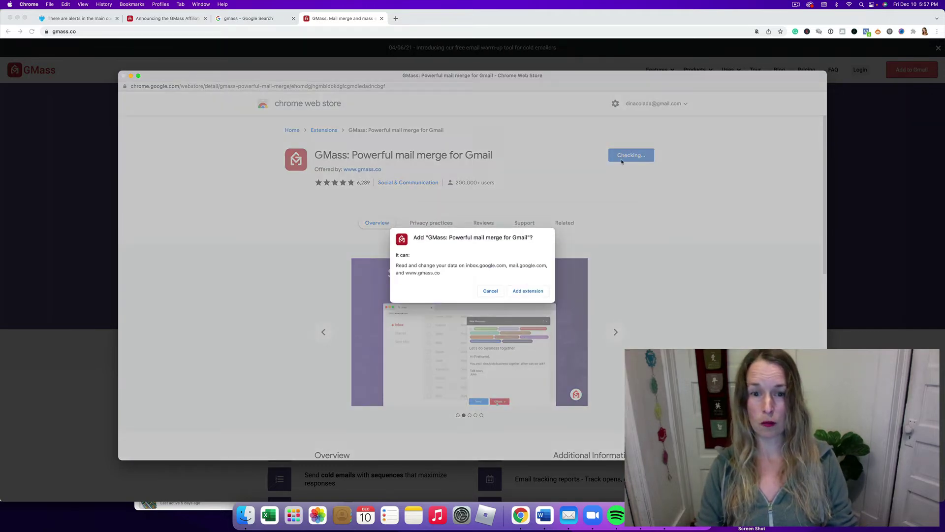
{"action": "left_click", "coordinate": [527, 291]}
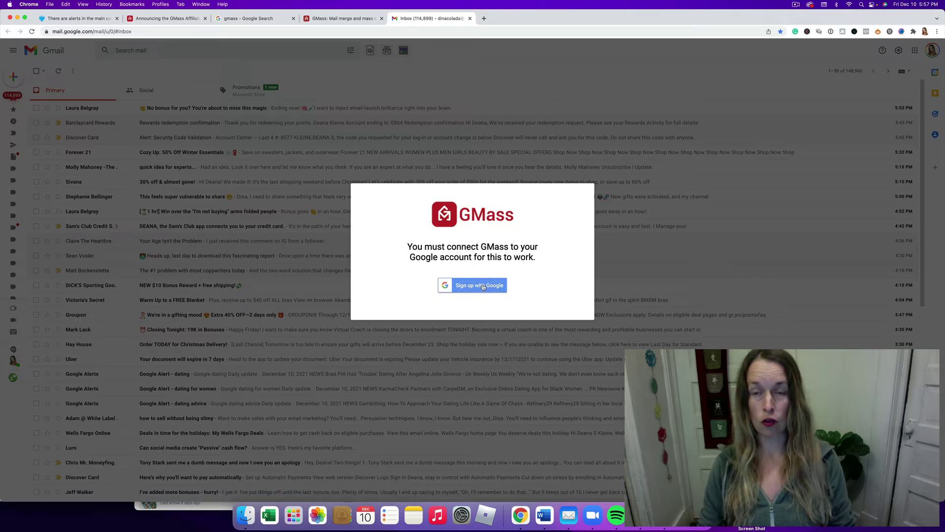
Connect GMass to the Google account and grant it Gmail access
{"action": "left_click", "coordinate": [483, 286]}
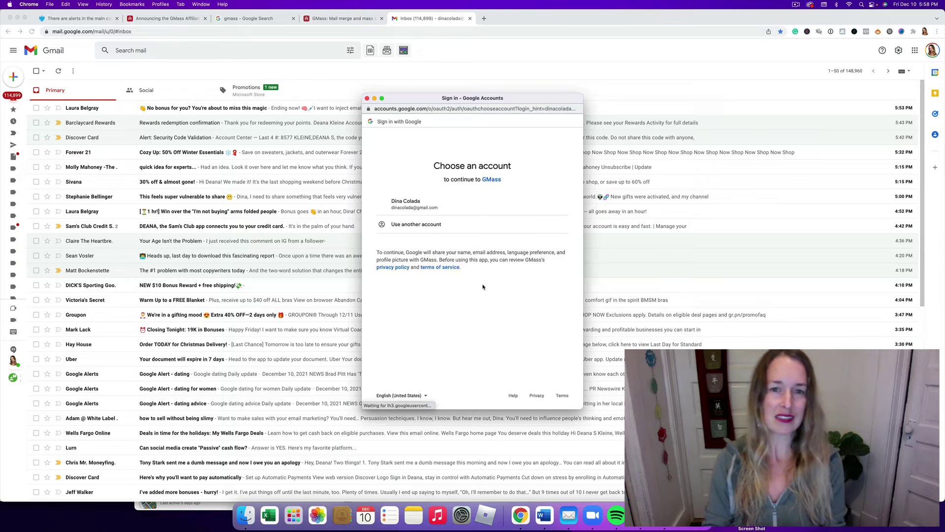
{"action": "left_click", "coordinate": [417, 200]}
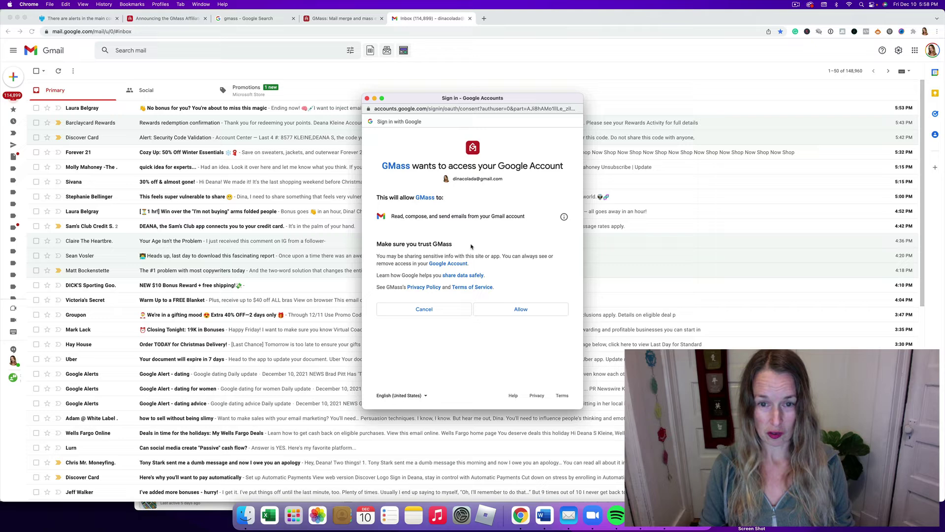
{"action": "left_click", "coordinate": [521, 310]}
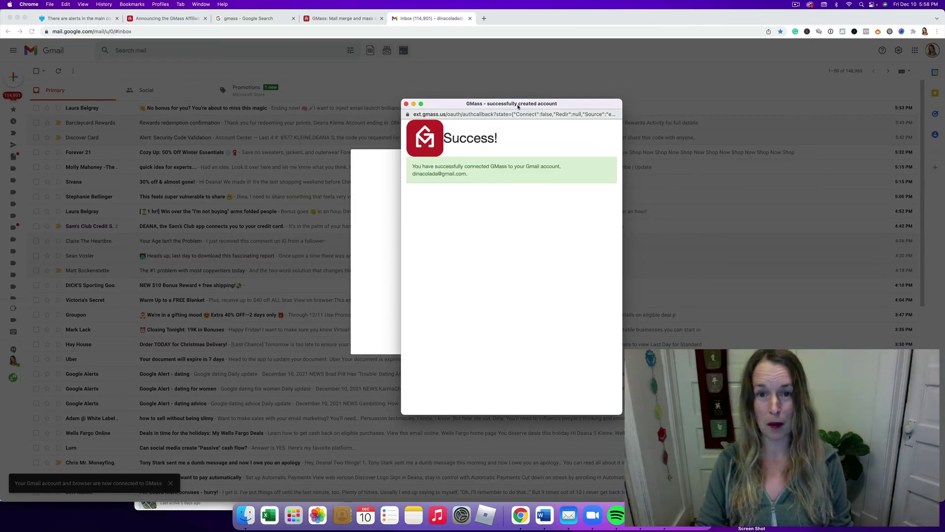
Close the GMass popup and choose 'Show me some magic!' to create the sample draft
{"action": "left_click_drag", "start_coordinate": [518, 107], "coordinate": [700, 133]}
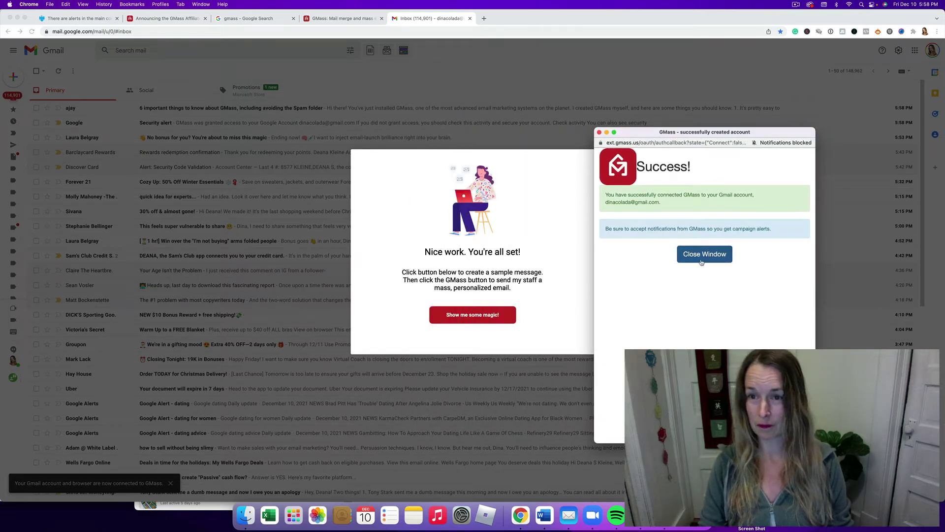
{"action": "left_click", "coordinate": [599, 132]}
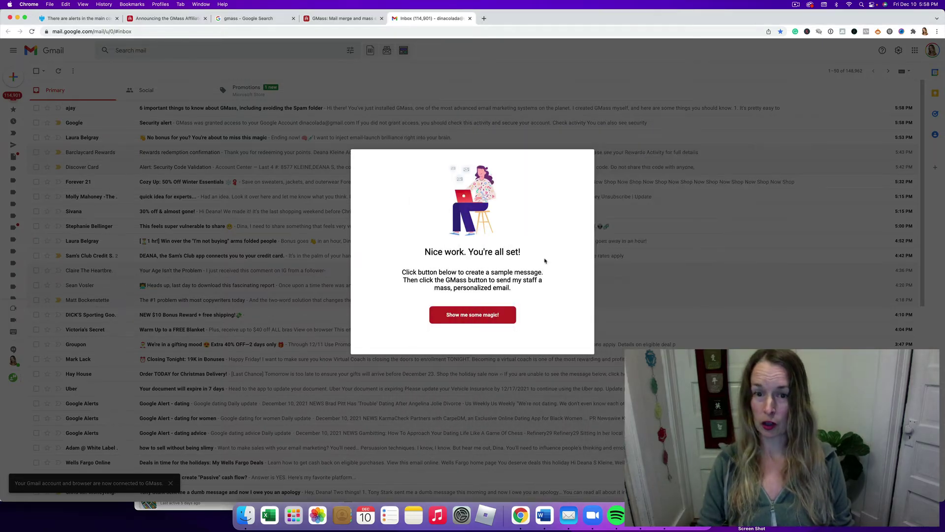
{"action": "left_click", "coordinate": [486, 317]}
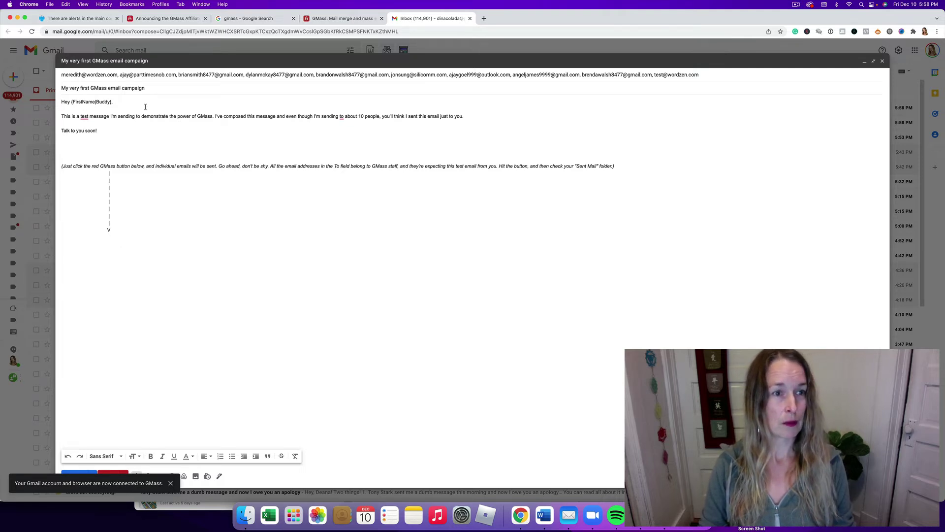
Highlight the {FirstName|Buddy} merge field in the greeting, then deselect it
{"action": "left_click_drag", "start_coordinate": [113, 101], "coordinate": [69, 102]}
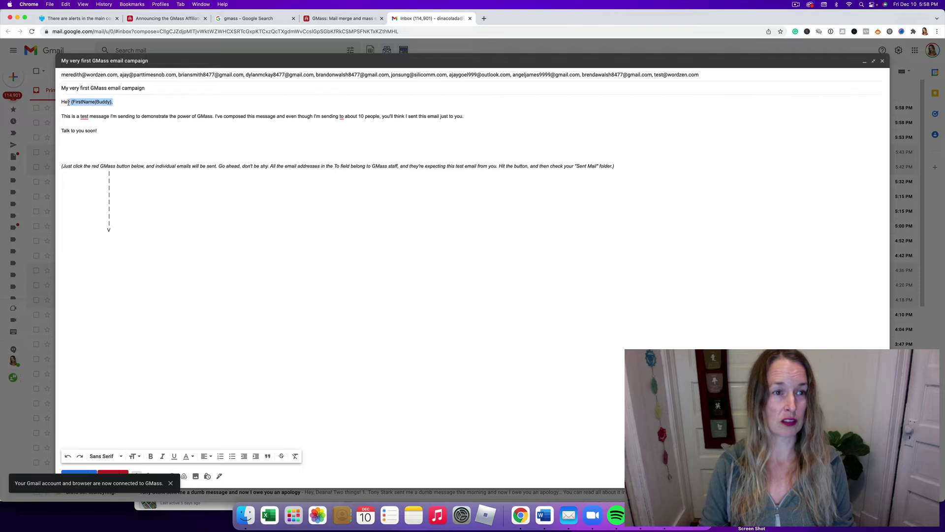
{"action": "left_click", "coordinate": [184, 105]}
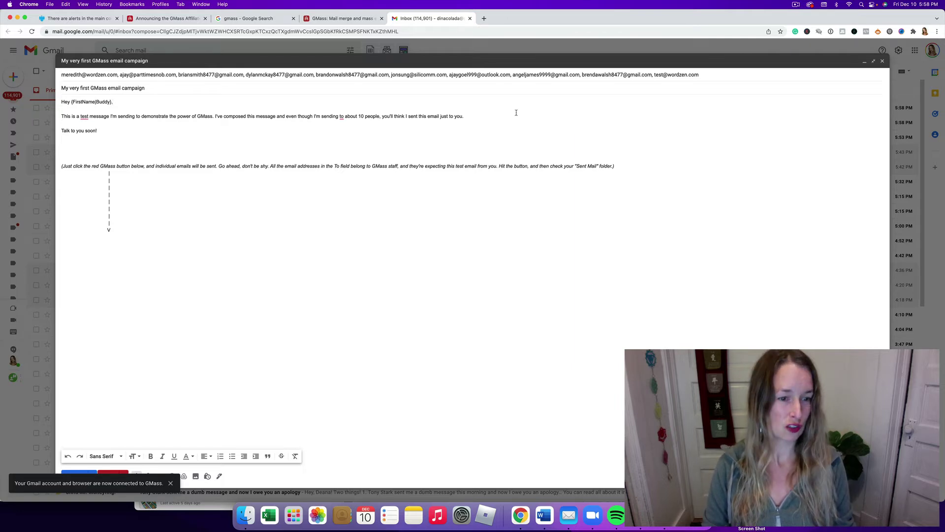
Remove all GMass staff addresses from the sample campaign's To line
{"action": "left_click", "coordinate": [121, 75]}
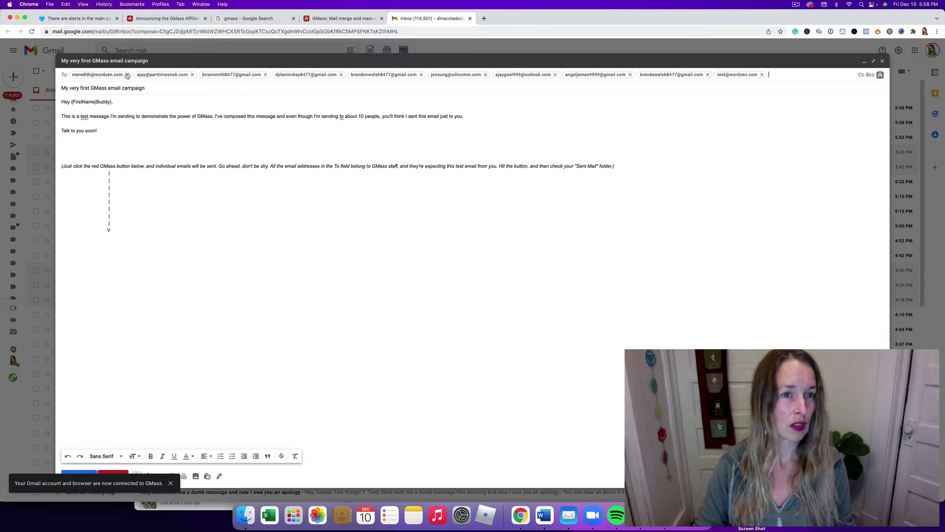
{"action": "left_click", "coordinate": [266, 75]}
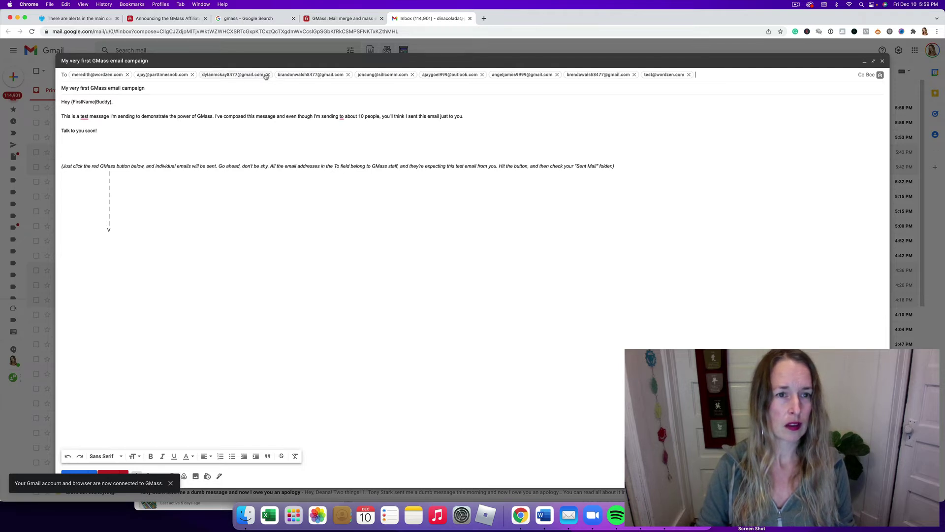
{"action": "left_click", "coordinate": [267, 75]}
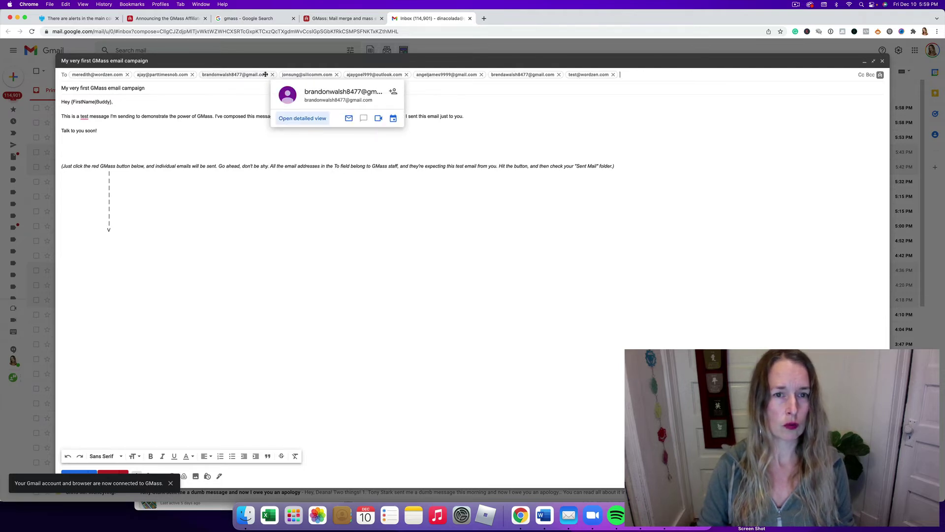
{"action": "left_click", "coordinate": [272, 74]}
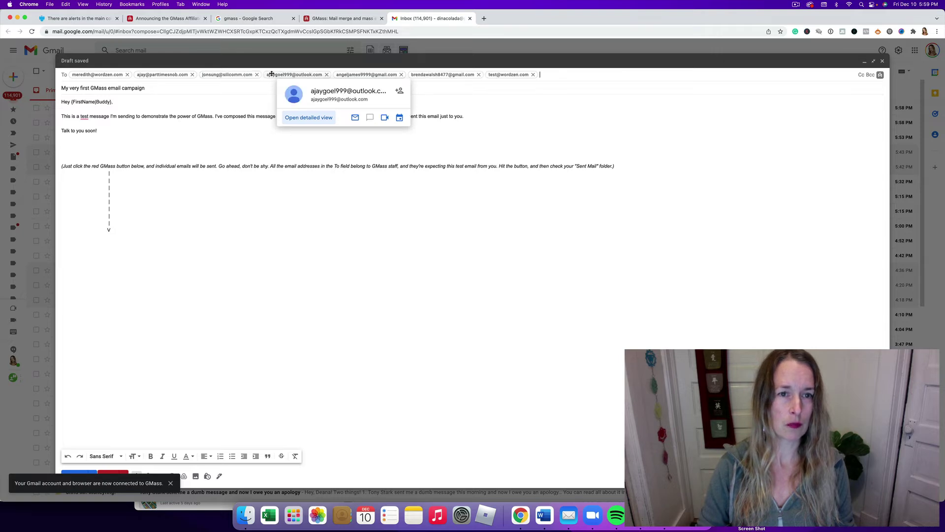
{"action": "left_click", "coordinate": [257, 74]}
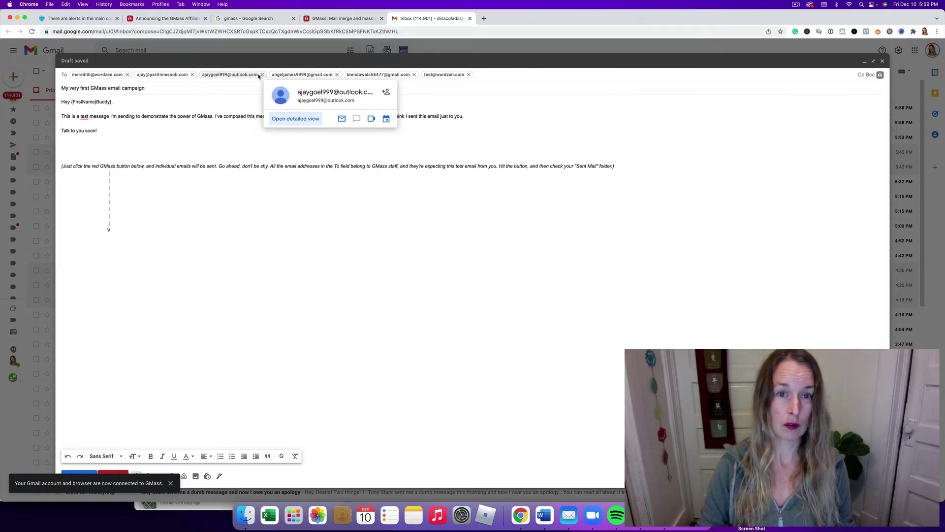
{"action": "left_click", "coordinate": [261, 74]}
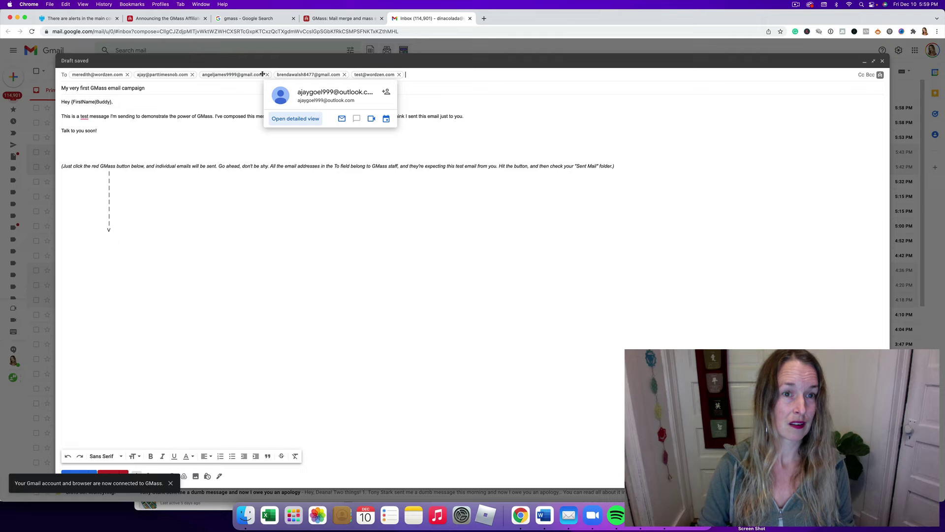
{"action": "double_click", "coordinate": [261, 75]}
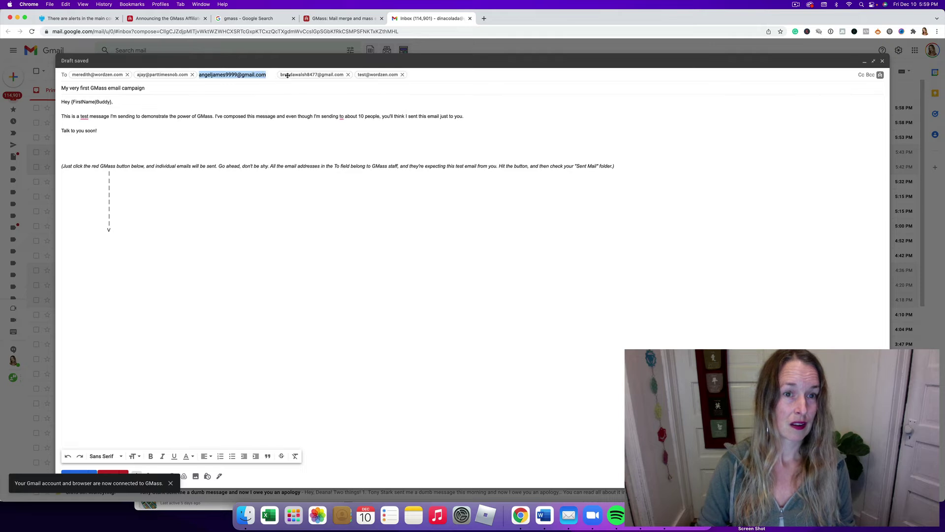
{"action": "left_click", "coordinate": [348, 75]}
{"action": "left_click", "coordinate": [326, 75]}
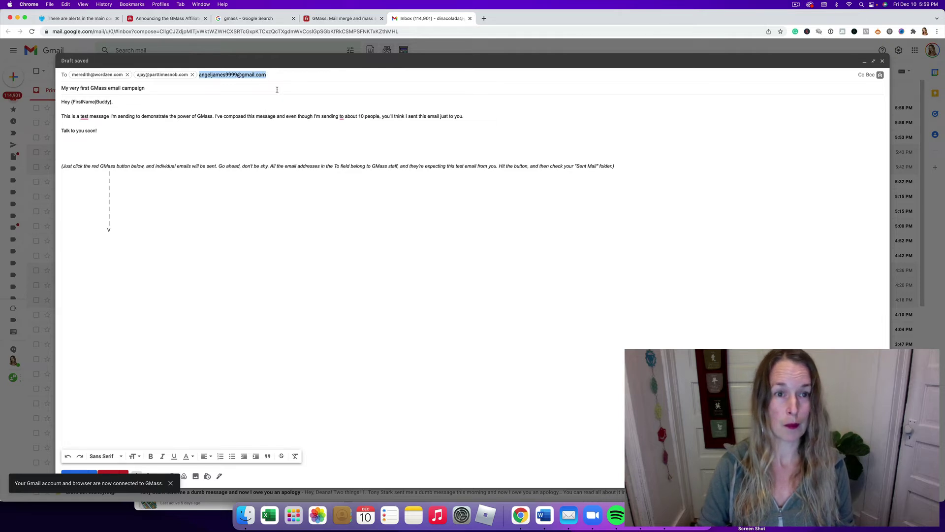
{"action": "left_click", "coordinate": [291, 77]}
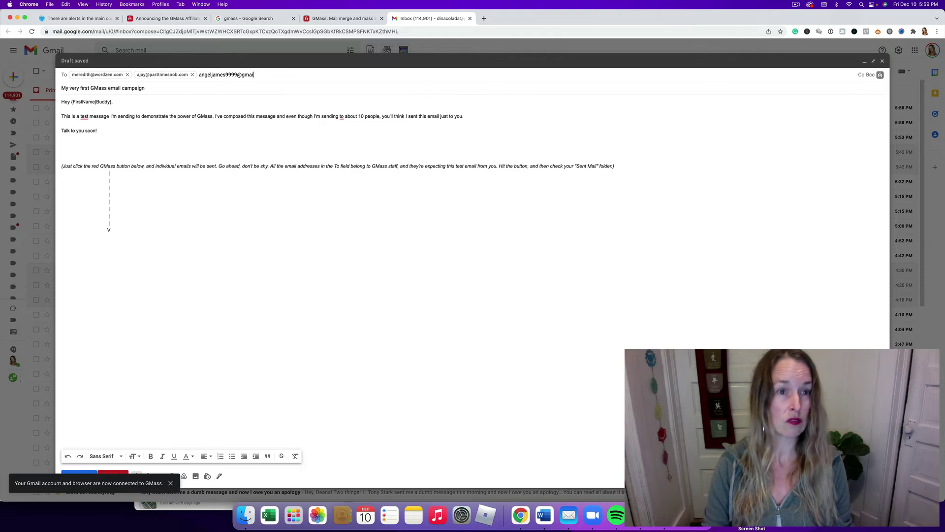
{"action": "left_click_drag", "start_coordinate": [299, 73], "coordinate": [191, 78]}
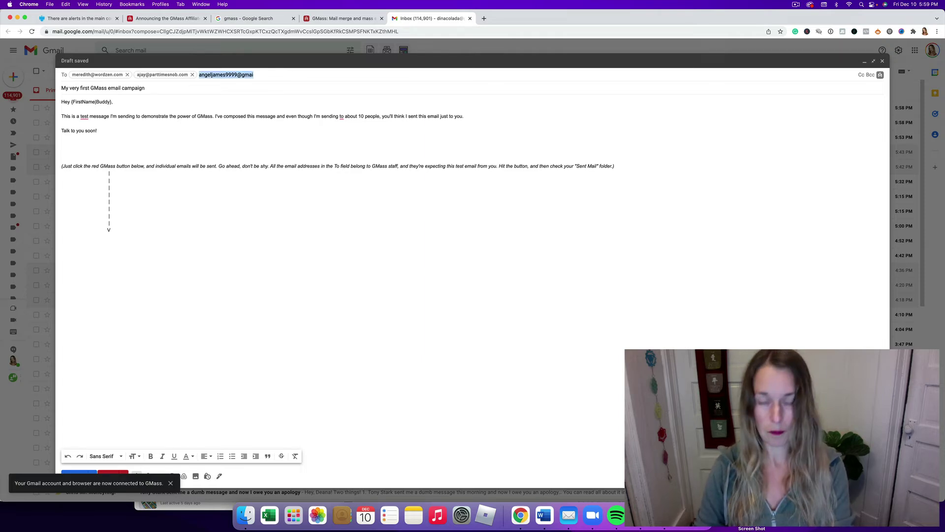
{"action": "key", "text": "BackSpace"}
{"action": "key", "text": "BackSpace"}
{"action": "key", "text": "BackSpace"}
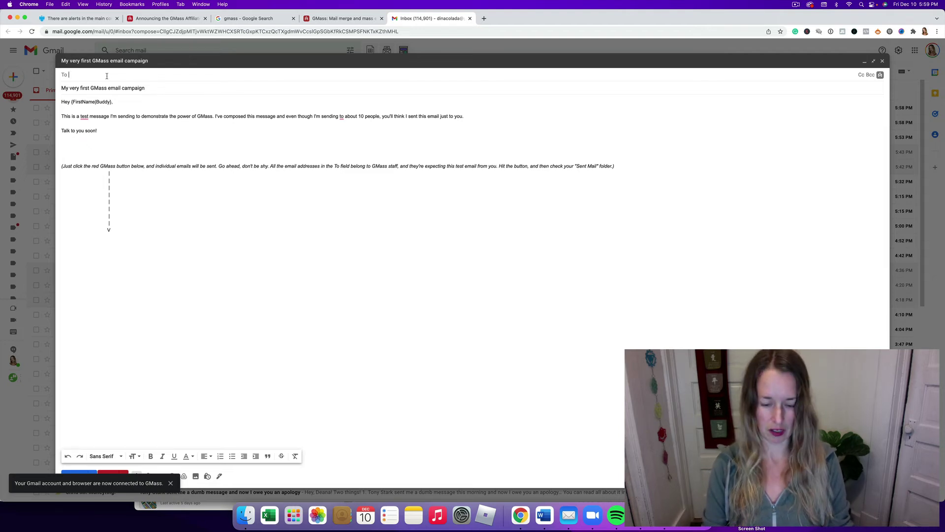
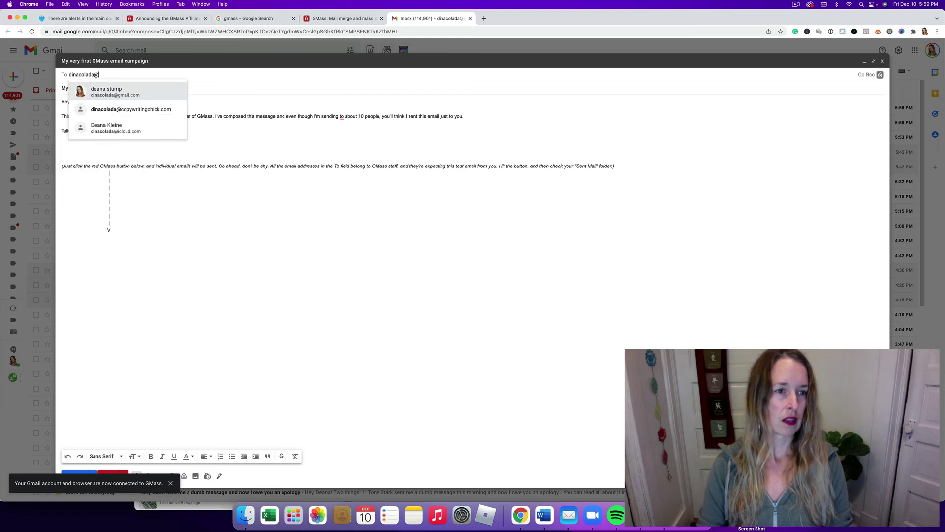
Add three personal e-mail addresses as recipients, dismiss the notice, and send via GMass
{"action": "key", "text": "Return"}
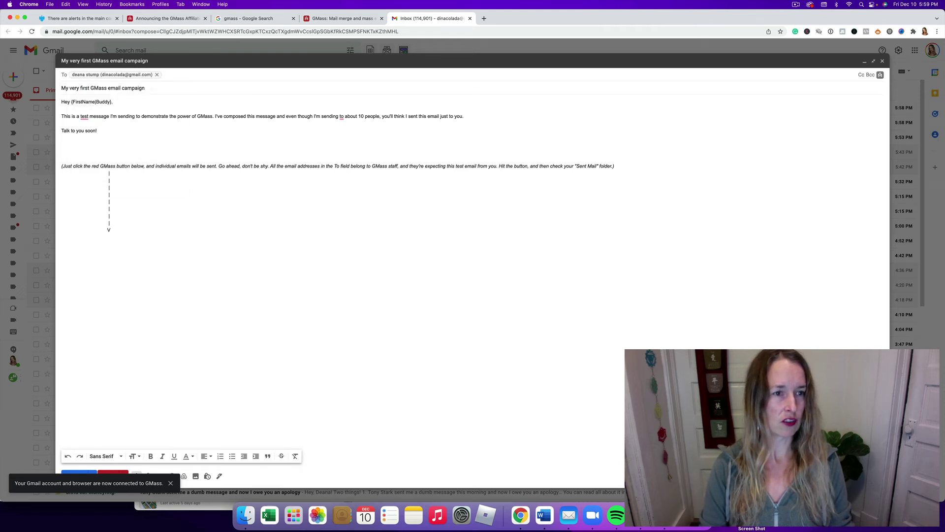
{"action": "type", "text": "d"}
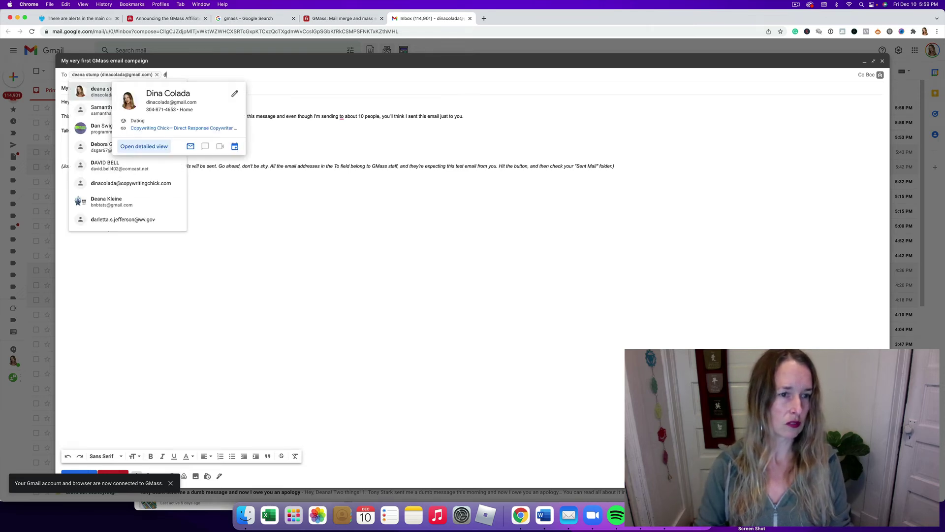
{"action": "left_click", "coordinate": [104, 202]}
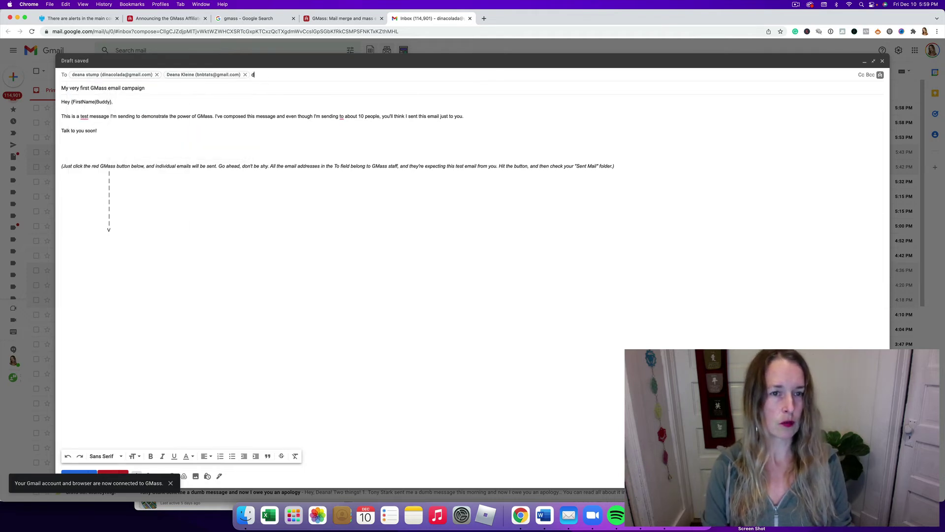
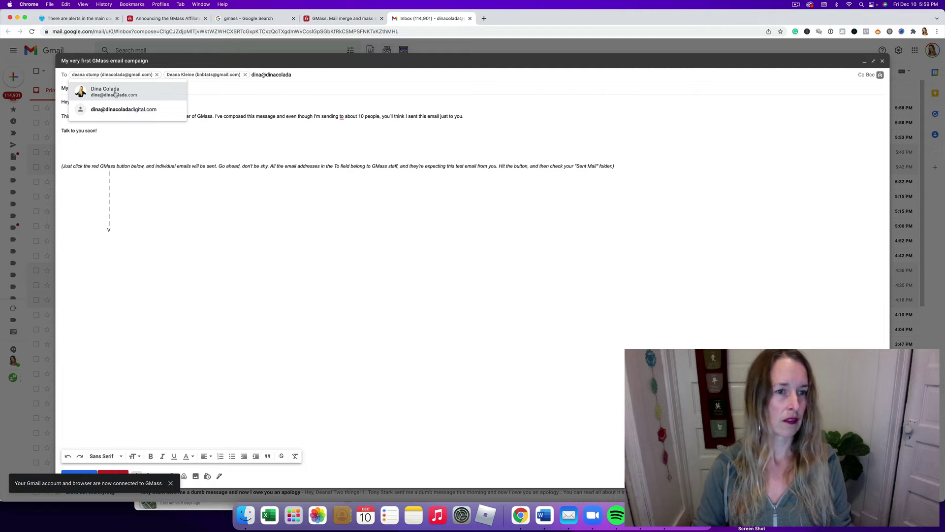
{"action": "left_click", "coordinate": [123, 92]}
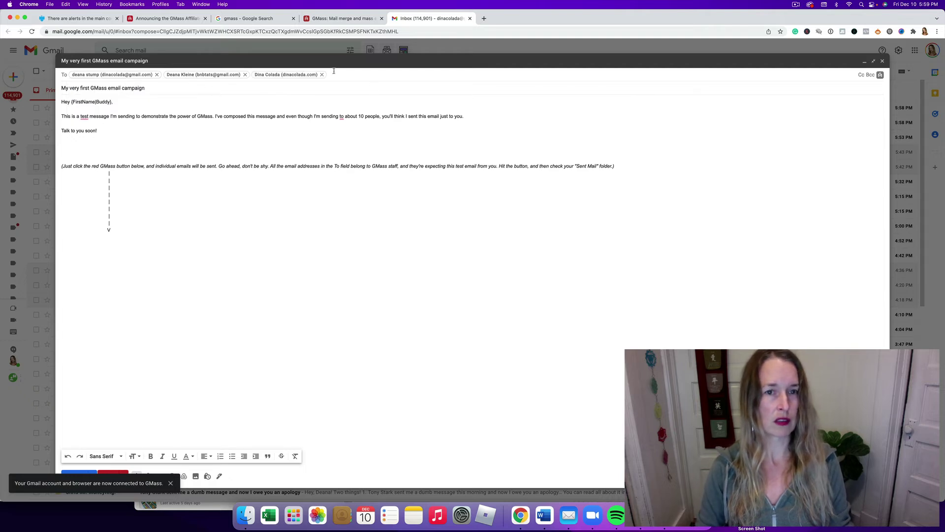
{"action": "left_click", "coordinate": [478, 218]}
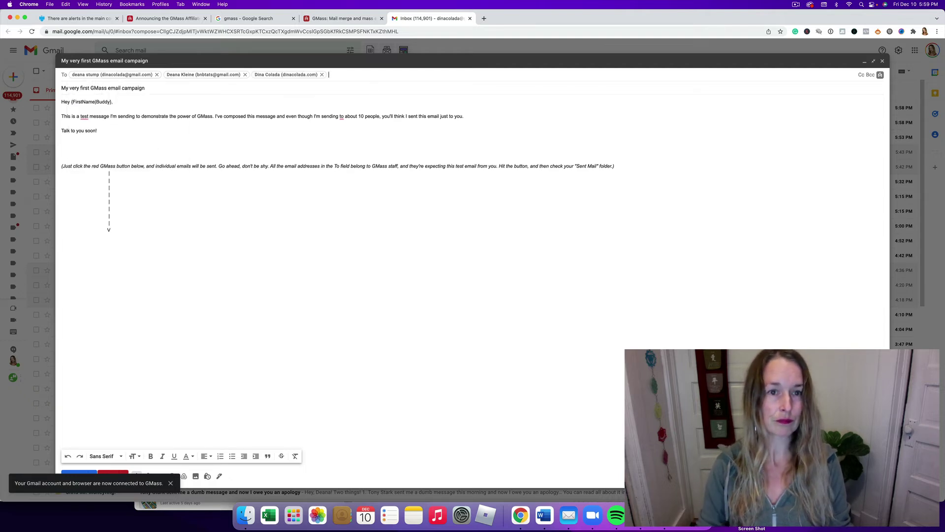
{"action": "left_click", "coordinate": [171, 484]}
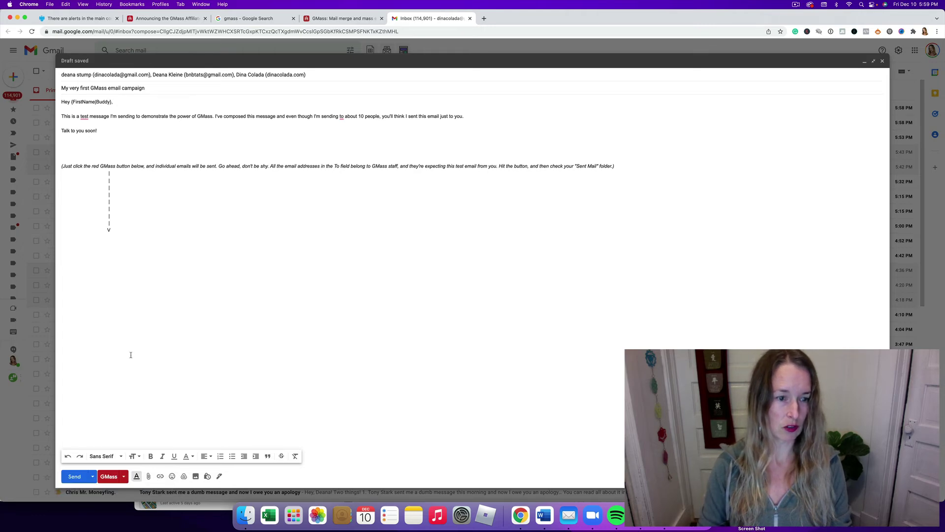
{"action": "left_click", "coordinate": [74, 476]}
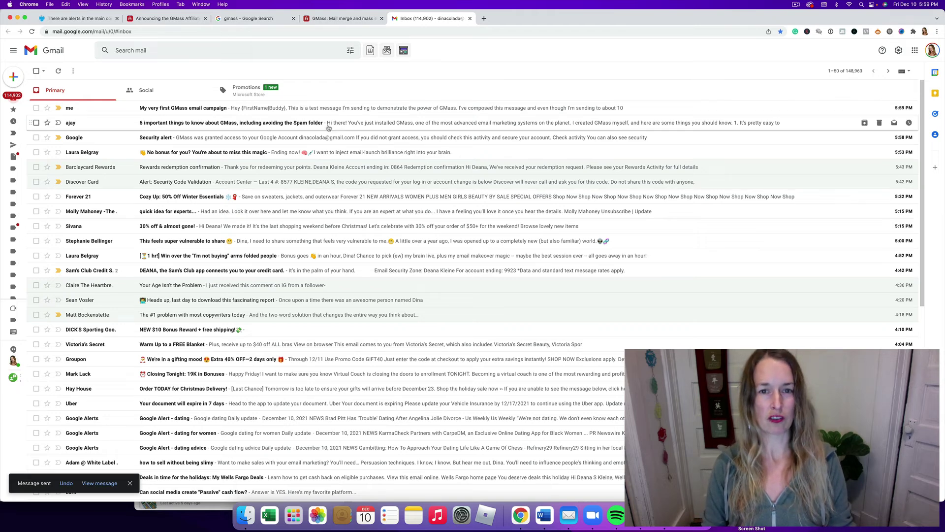
Open the received 'My very first GMass email campaign' message, then start a new message
{"action": "left_click", "coordinate": [69, 109]}
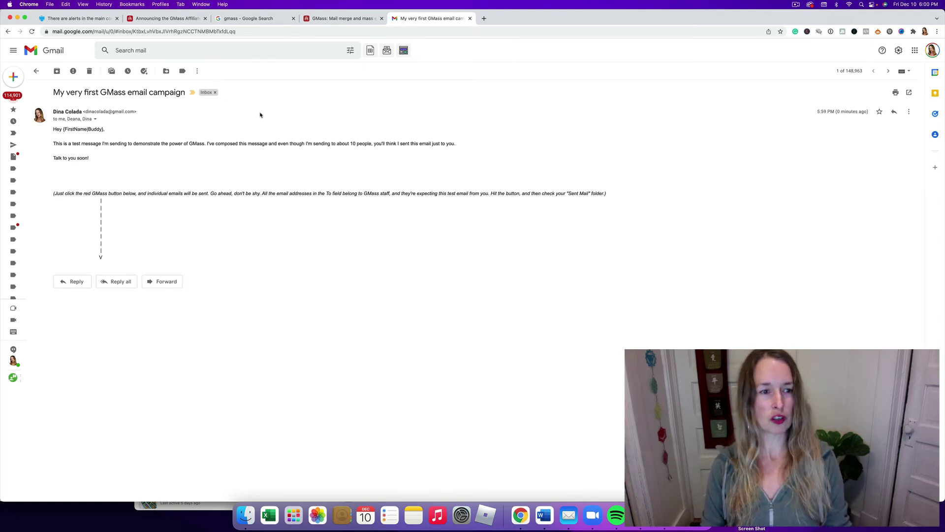
{"action": "left_click", "coordinate": [13, 75]}
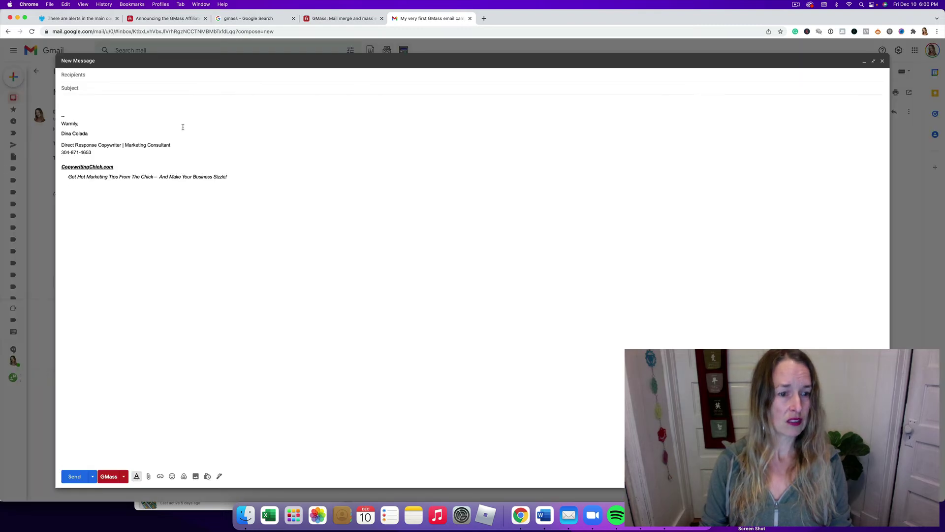
Check the empty GMass Templates list and insert the unsubscribe line into the message
{"action": "left_click", "coordinate": [125, 477]}
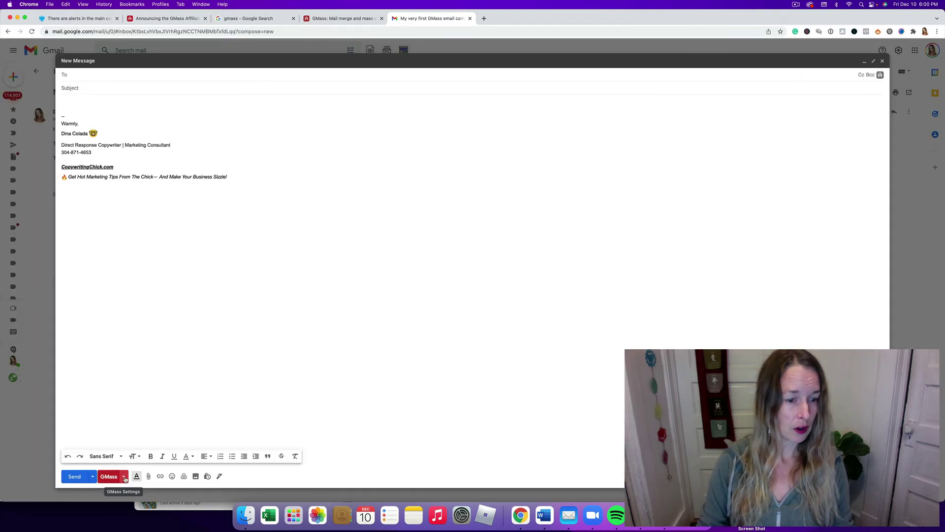
{"action": "left_click", "coordinate": [81, 382]}
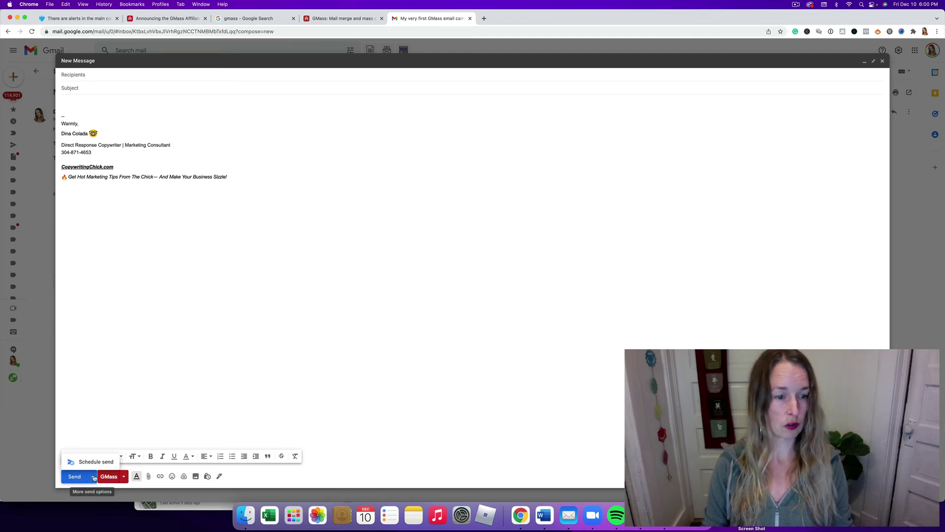
{"action": "left_click", "coordinate": [124, 477]}
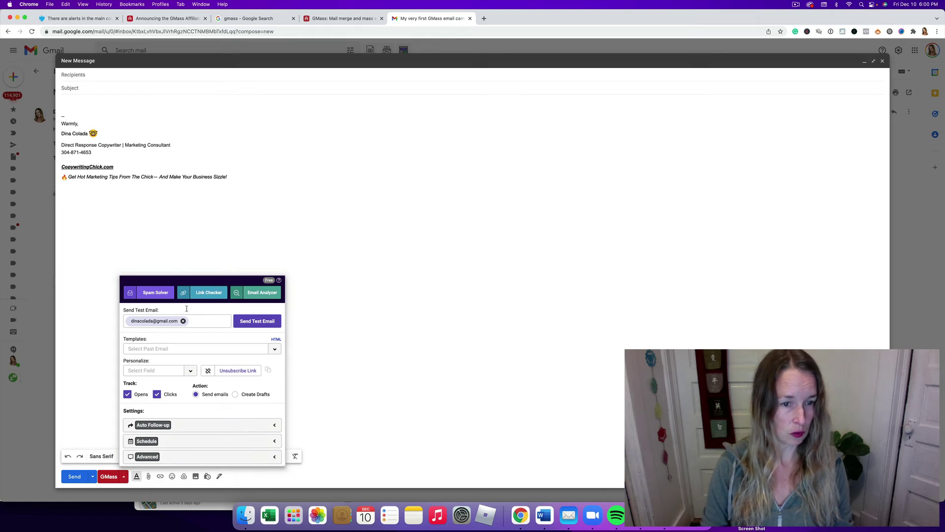
{"action": "left_click", "coordinate": [274, 350]}
{"action": "left_click", "coordinate": [245, 350]}
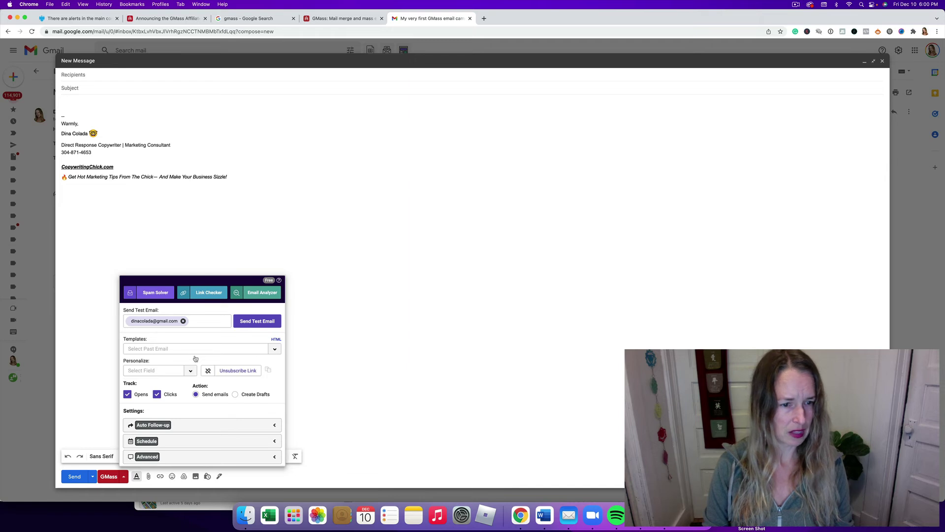
{"action": "left_click", "coordinate": [236, 371]}
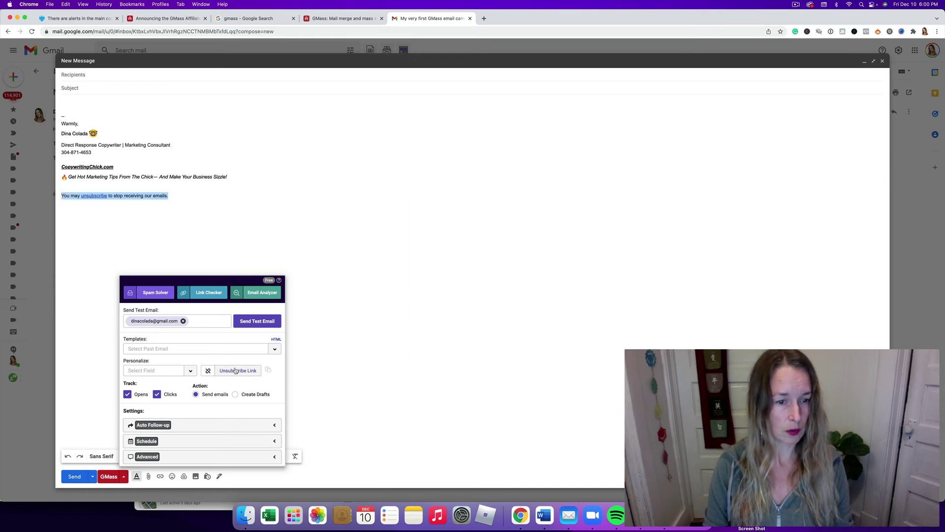
{"action": "left_click", "coordinate": [169, 195]}
{"action": "left_click_drag", "start_coordinate": [169, 196], "coordinate": [61, 199]}
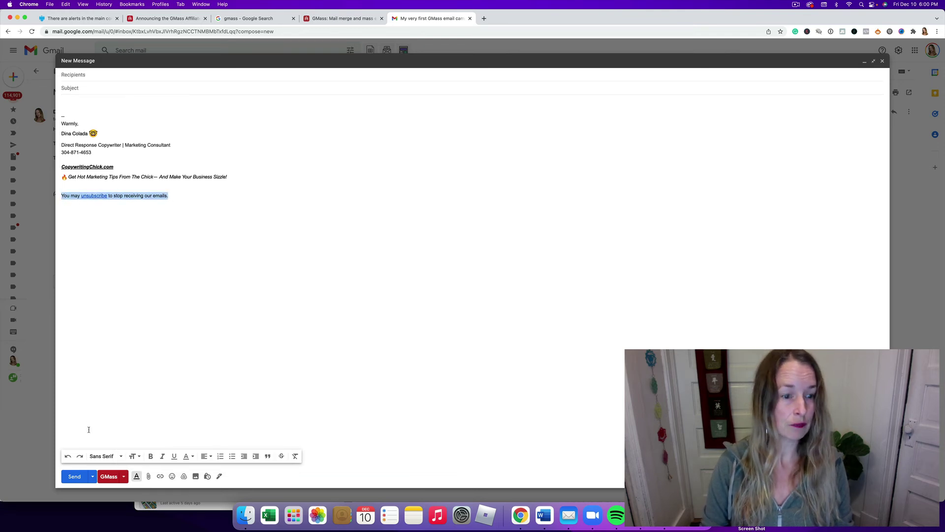
Browse the Personalize field list, then reopen the GMass settings panel
{"action": "left_click", "coordinate": [123, 476]}
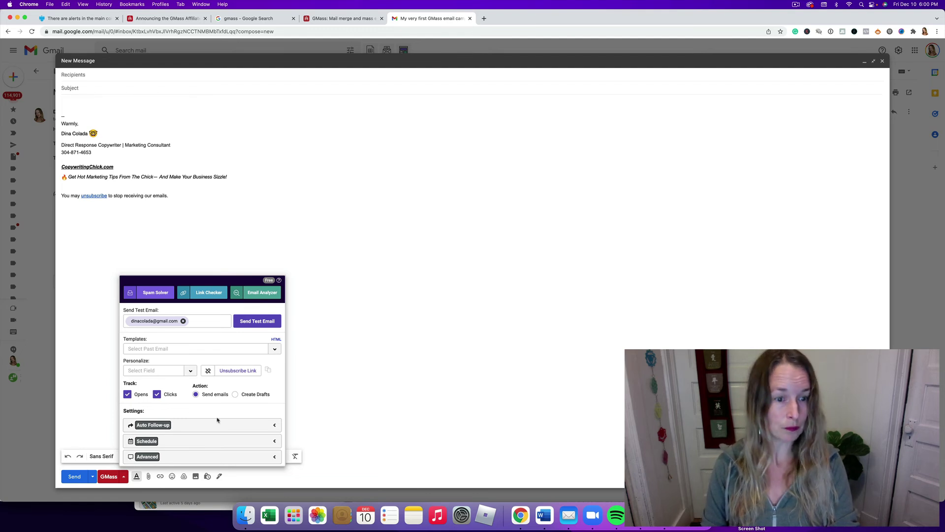
{"action": "left_click", "coordinate": [190, 371]}
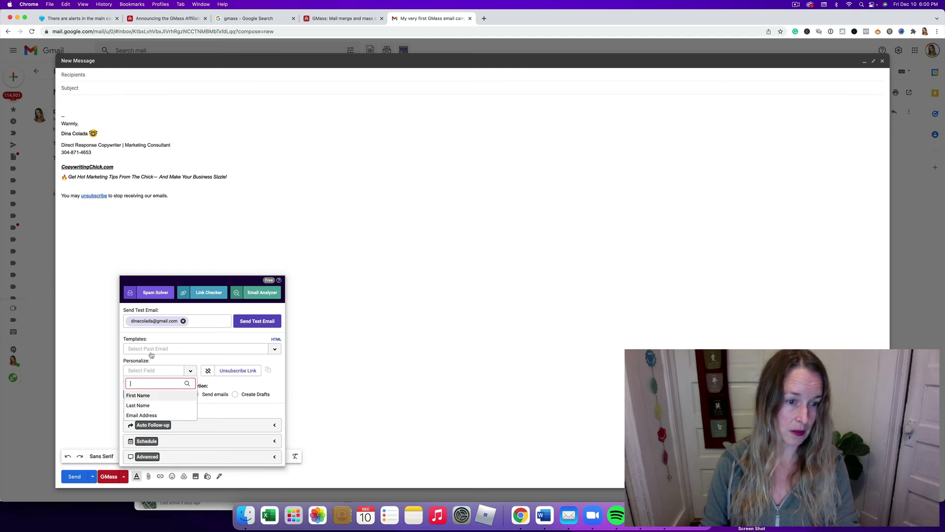
{"action": "left_click", "coordinate": [174, 353]}
{"action": "left_click", "coordinate": [292, 355]}
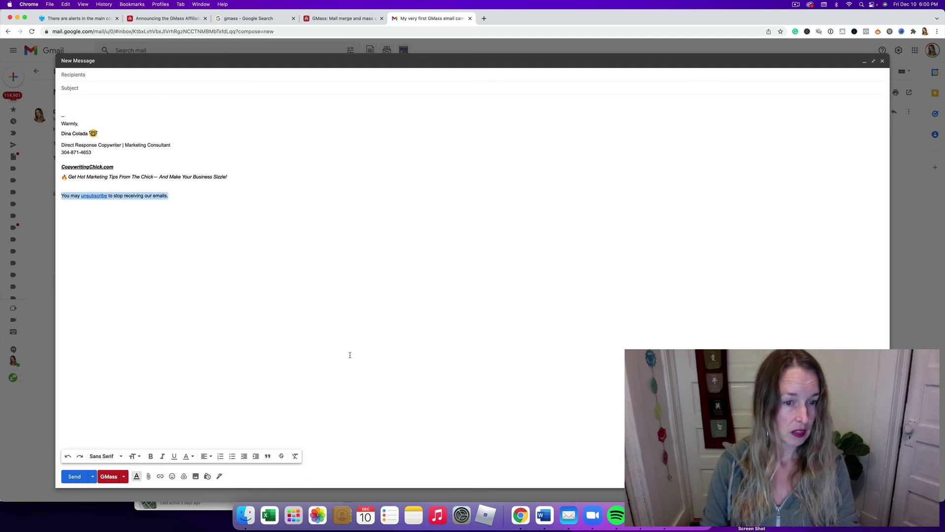
{"action": "left_click", "coordinate": [124, 476]}
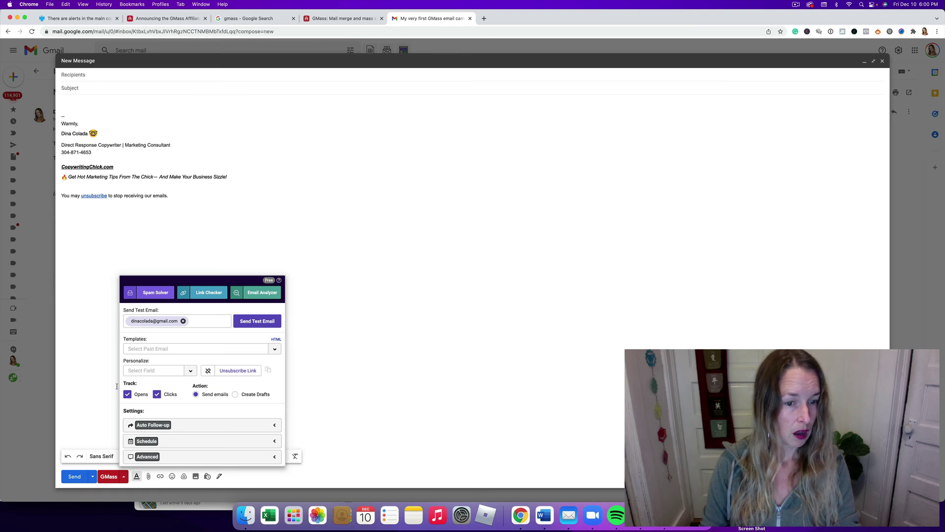
Close the GMass settings and open the Pricing page on gmass.co
{"action": "left_click", "coordinate": [707, 273]}
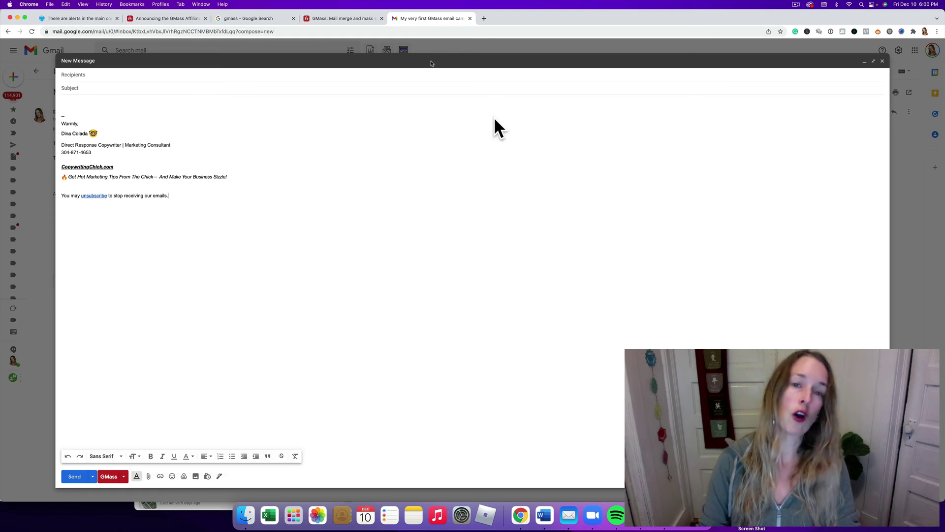
{"action": "left_click", "coordinate": [353, 20]}
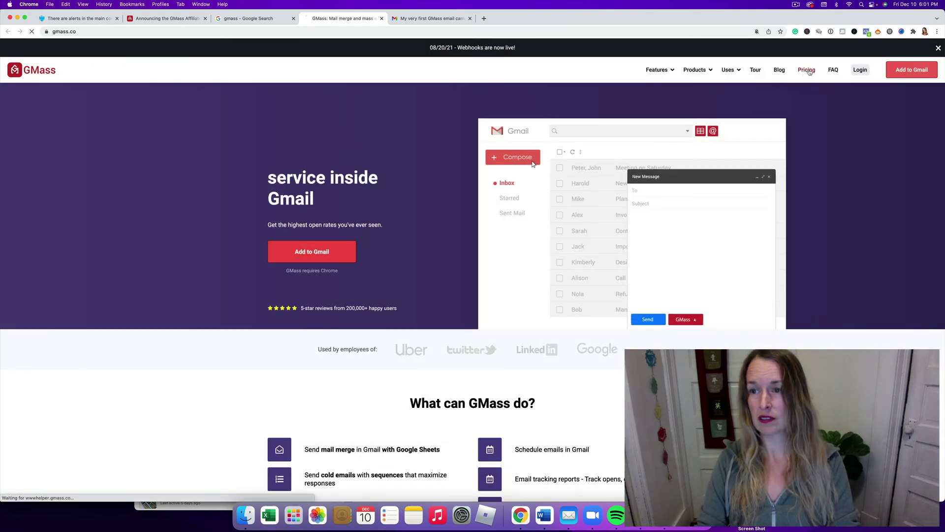
{"action": "left_click", "coordinate": [805, 71]}
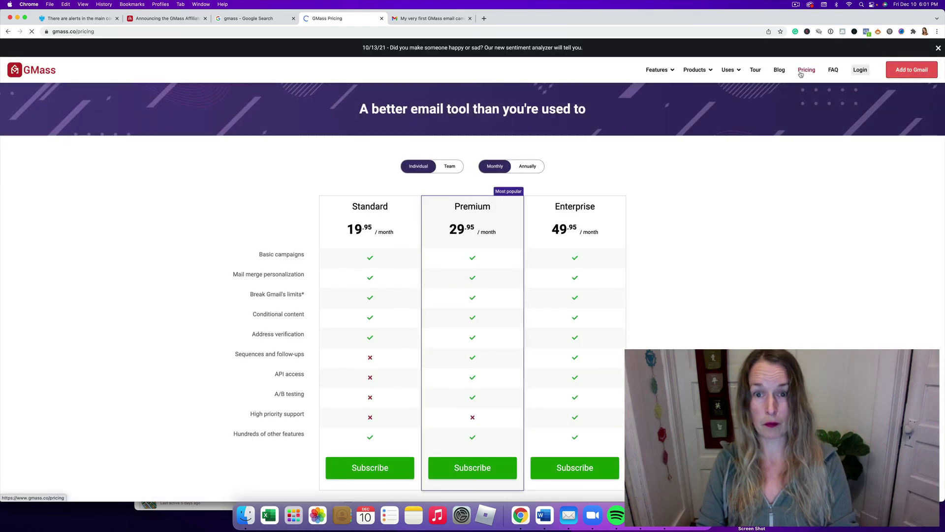
Compare the Standard ($19.95), Premium ($29.95) and Enterprise ($49.95) monthly plans
{"action": "scroll", "coordinate": [386, 296], "scroll_direction": "down", "scroll_amount": 1}
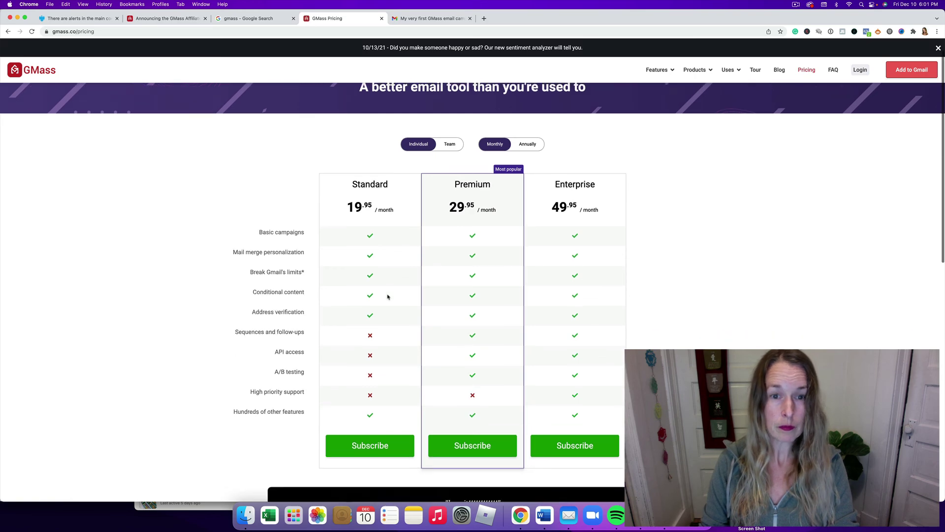
{"action": "scroll", "coordinate": [388, 297], "scroll_direction": "down", "scroll_amount": 2}
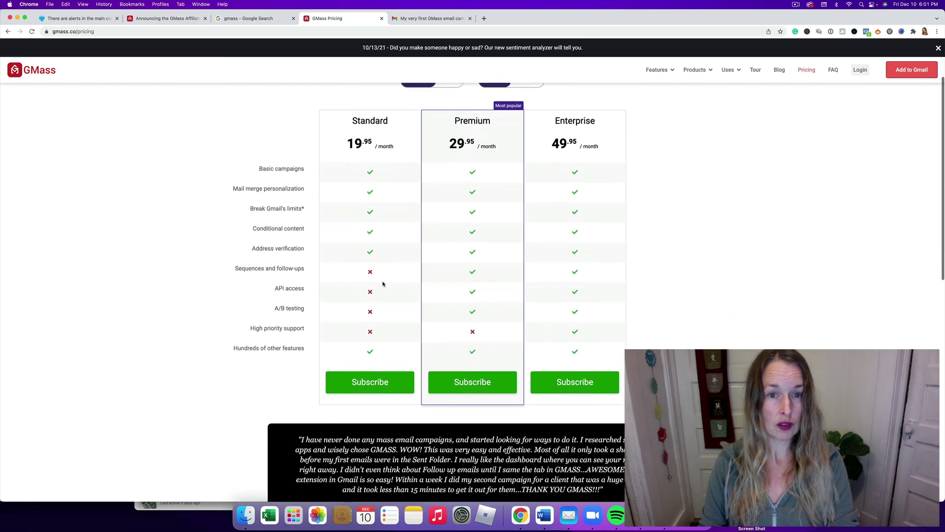
{"action": "scroll", "coordinate": [382, 280], "scroll_direction": "up", "scroll_amount": 3}
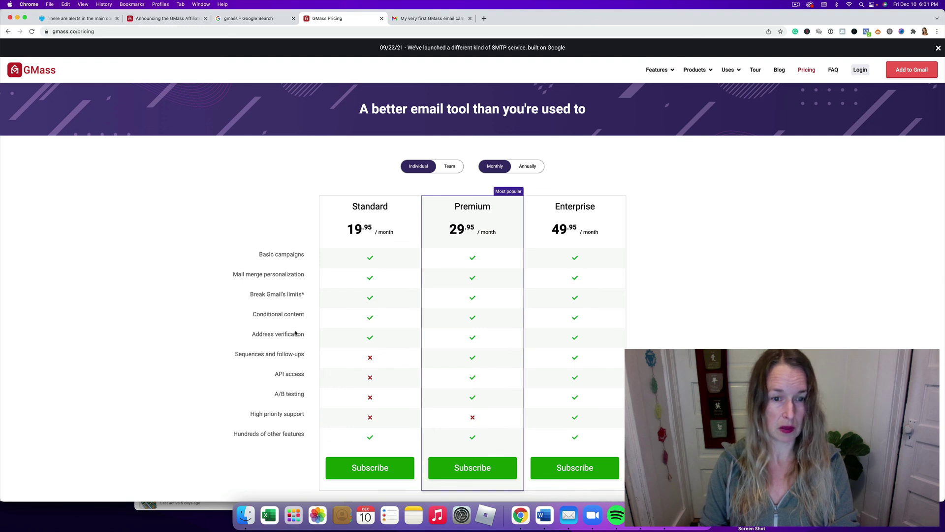
{"action": "scroll", "coordinate": [268, 344], "scroll_direction": "down", "scroll_amount": 2}
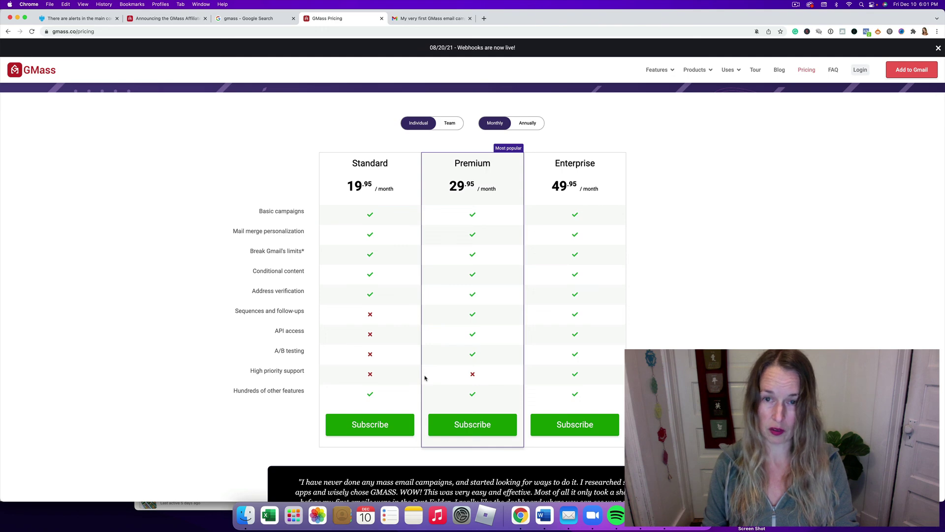
{"action": "scroll", "coordinate": [223, 361], "scroll_direction": "down", "scroll_amount": 5}
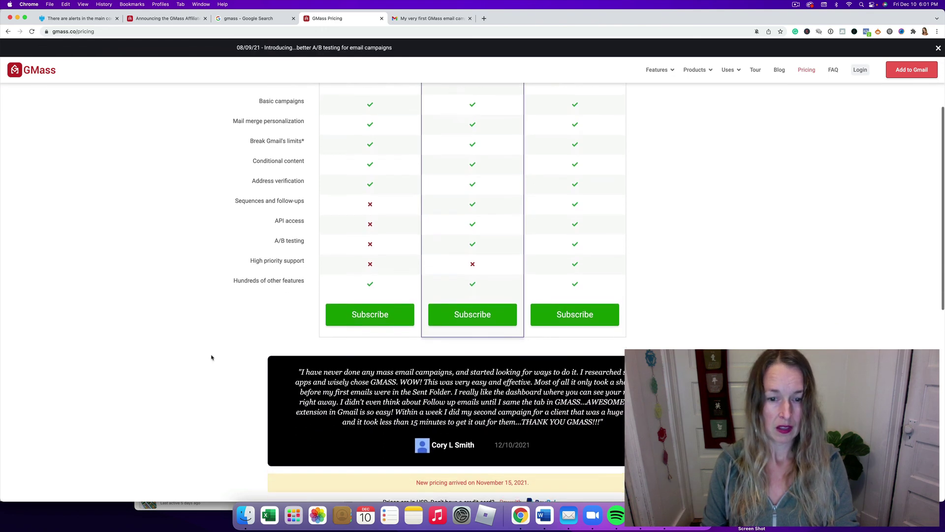
{"action": "scroll", "coordinate": [212, 357], "scroll_direction": "down", "scroll_amount": 3}
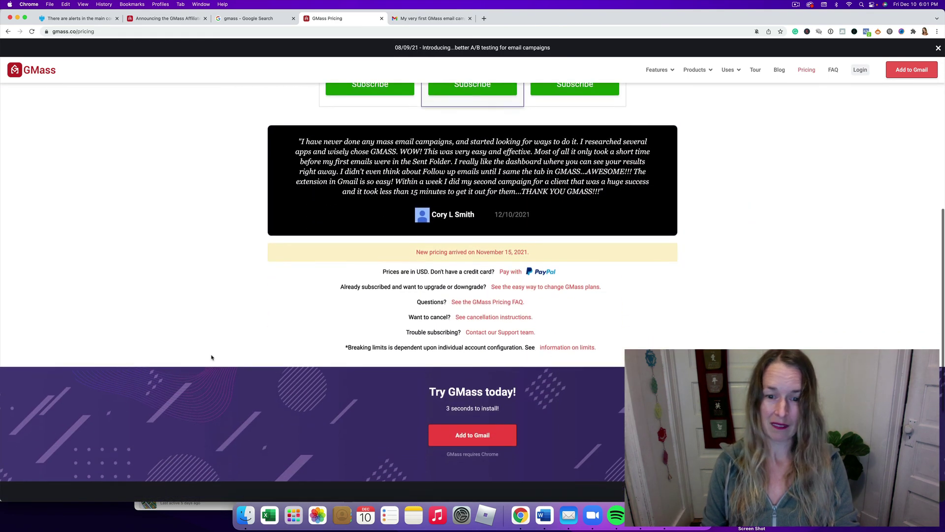
{"action": "scroll", "coordinate": [211, 357], "scroll_direction": "up", "scroll_amount": 3}
{"action": "scroll", "coordinate": [212, 358], "scroll_direction": "up", "scroll_amount": 5}
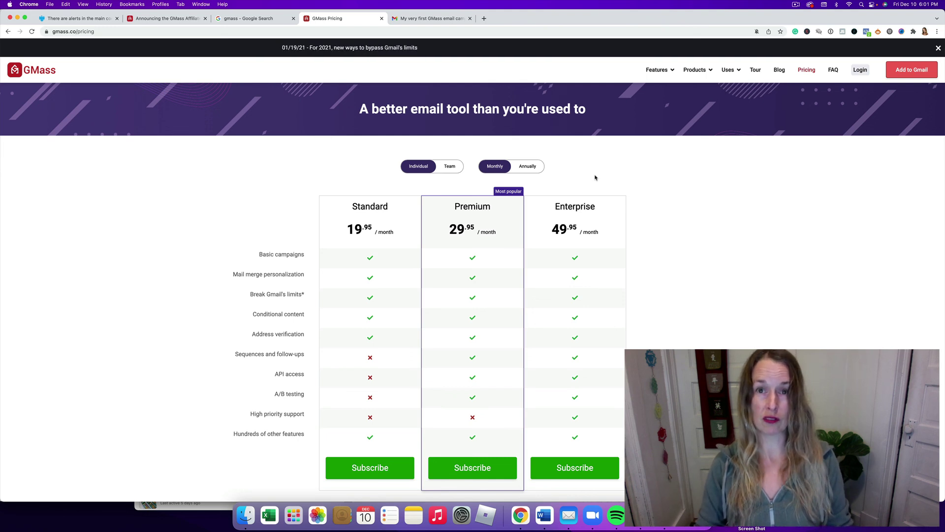
{"action": "scroll", "coordinate": [612, 170], "scroll_direction": "down", "scroll_amount": 1}
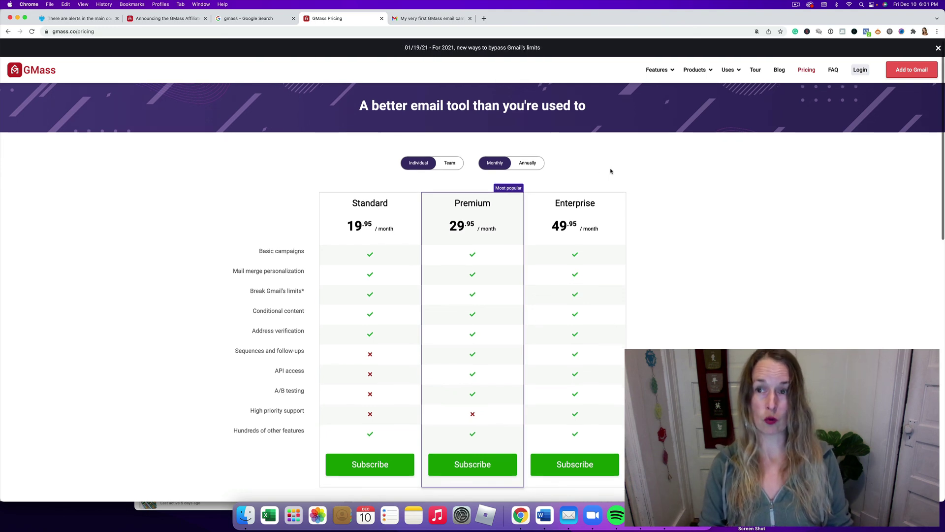
{"action": "left_click", "coordinate": [796, 5]}
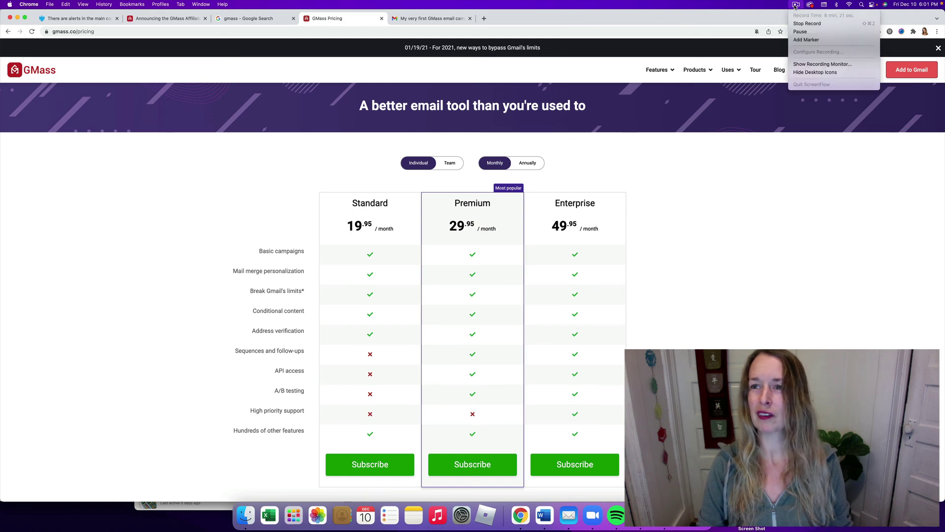